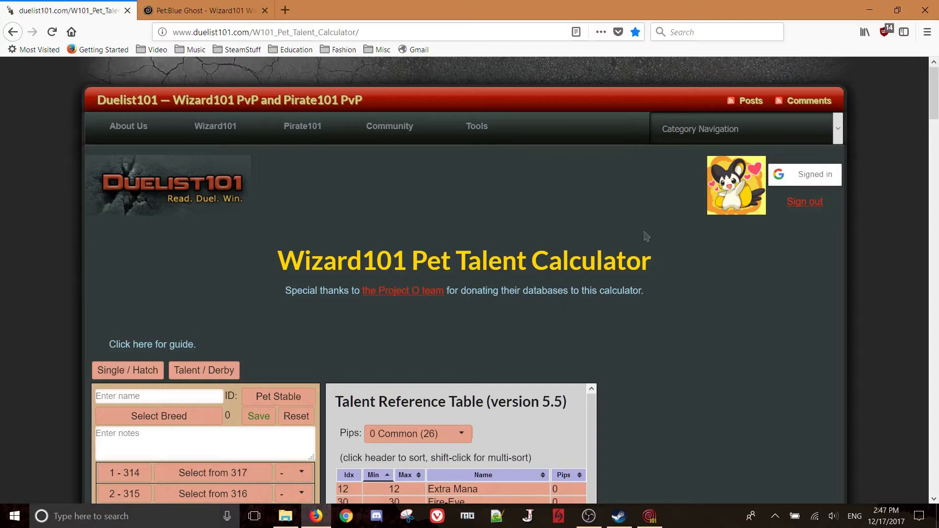
Load the Frosty Krokomummy with the note "Stock F. Krokomummy" from the pet stable into the talent calculator.
scroll(566, 193, down, 3)
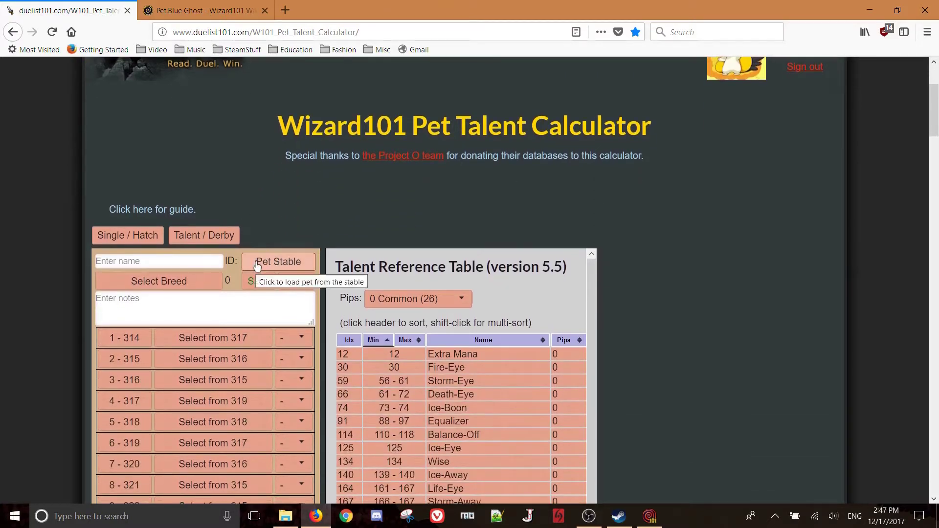
scroll(258, 266, down, 3)
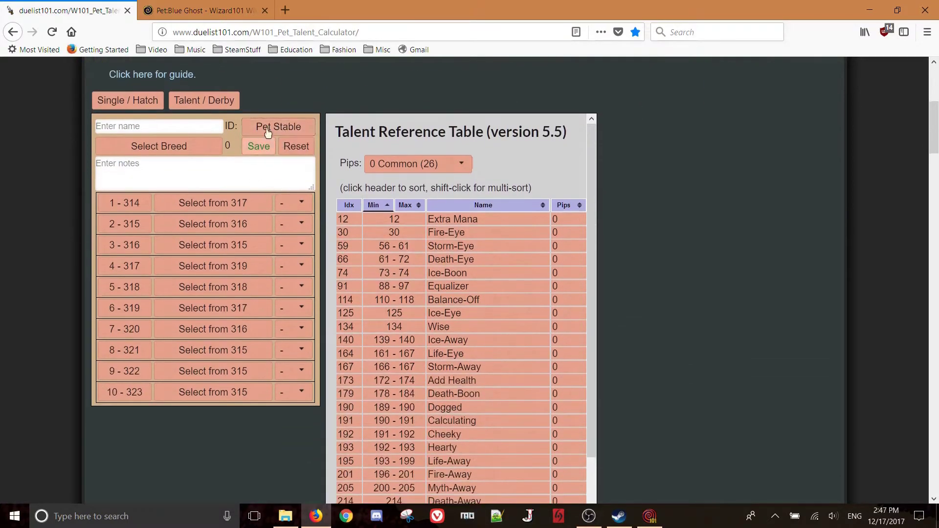
click(272, 128)
scroll(457, 241, down, 5)
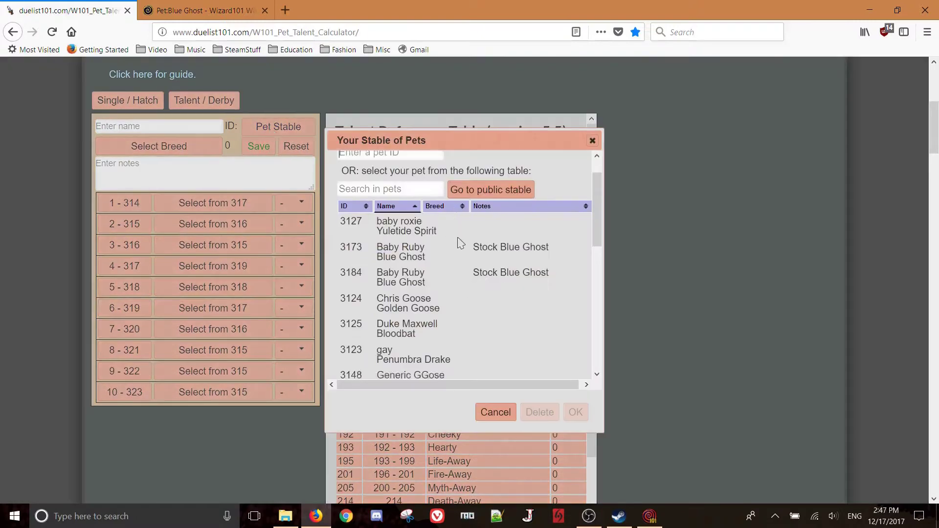
scroll(455, 269, down, 4)
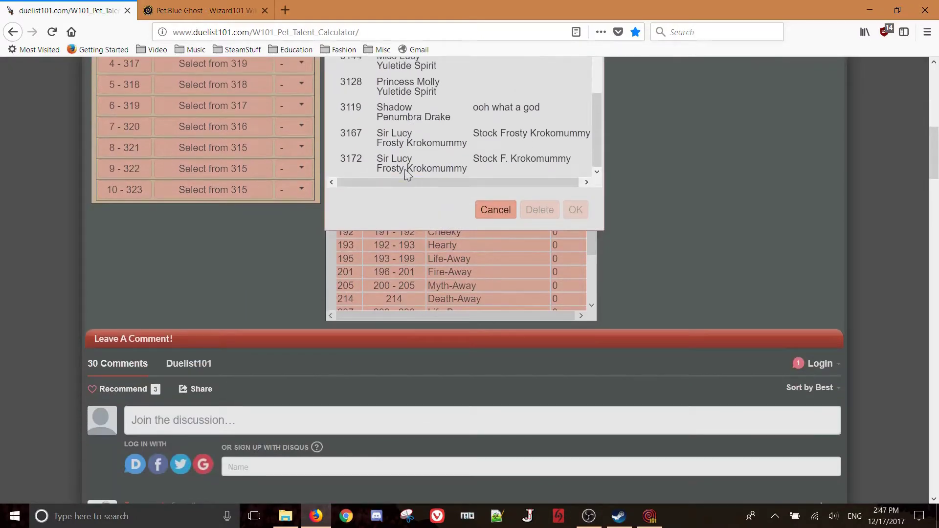
click(424, 169)
click(574, 210)
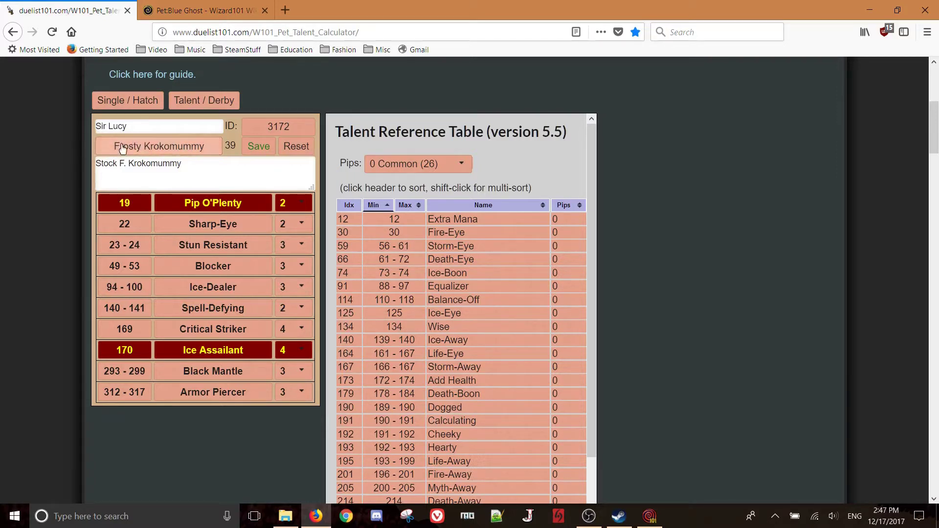
View the list of breeds available for the loaded pet and close it without choosing one.
click(165, 150)
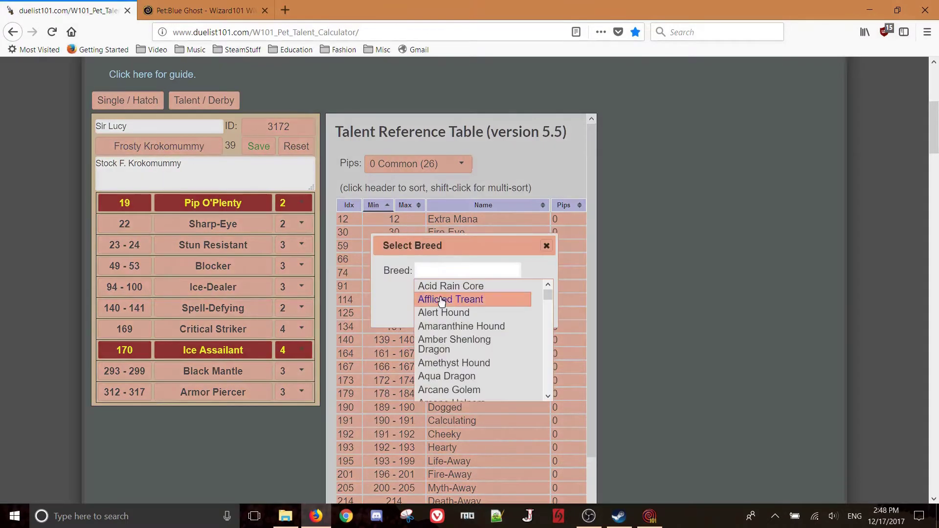
click(400, 301)
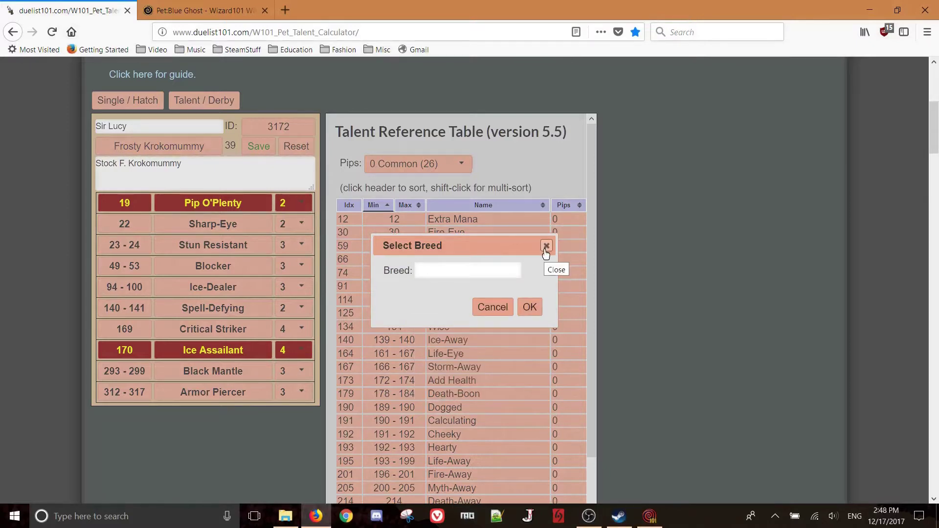
click(546, 247)
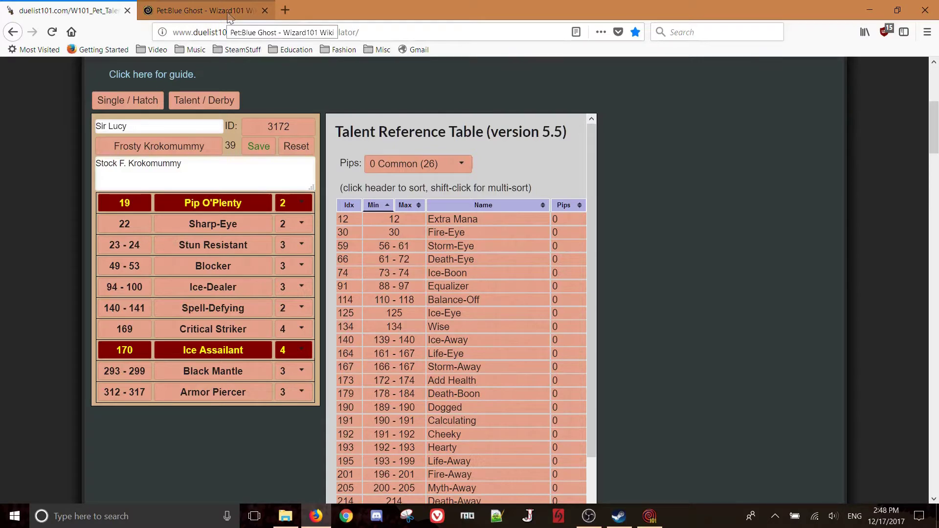
Examine the Blue Ghost wiki page's attributes, talents and derby abilities, and return to the talent calculator.
click(229, 15)
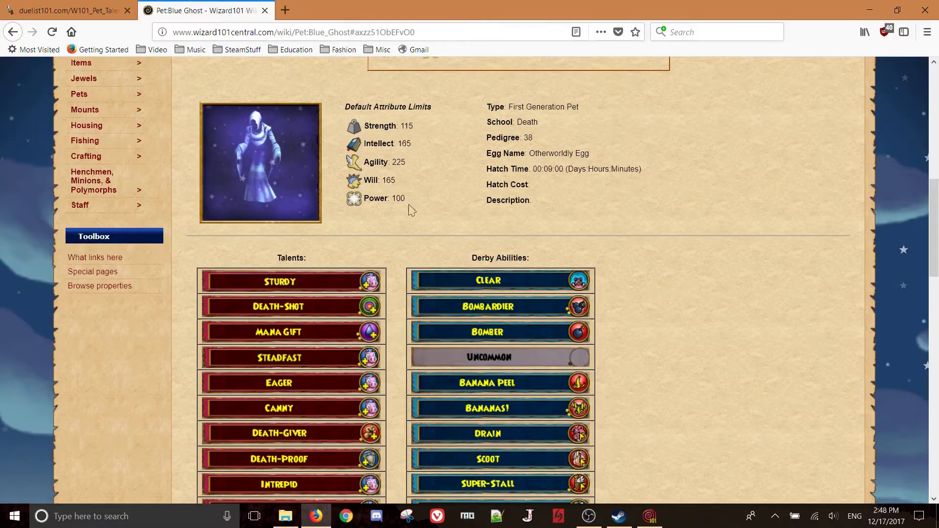
scroll(342, 206, up, 4)
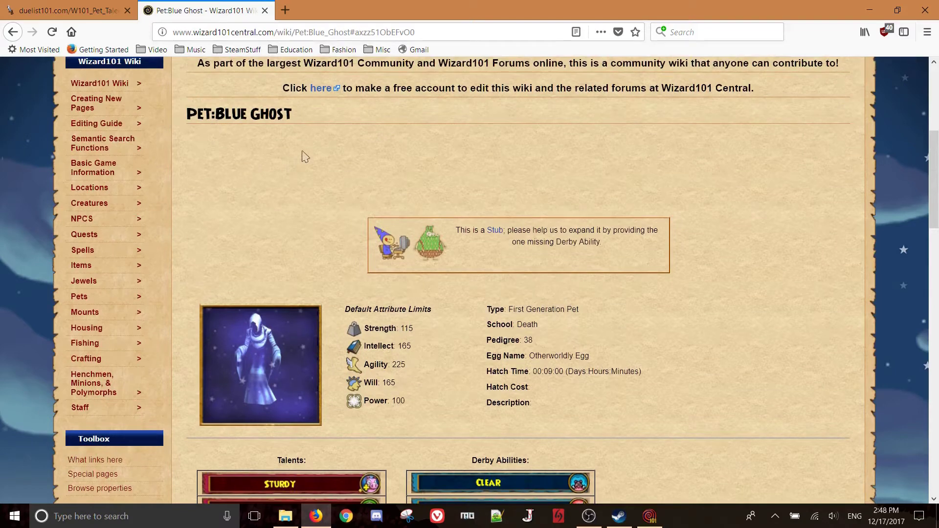
scroll(303, 157, down, 3)
scroll(327, 147, down, 5)
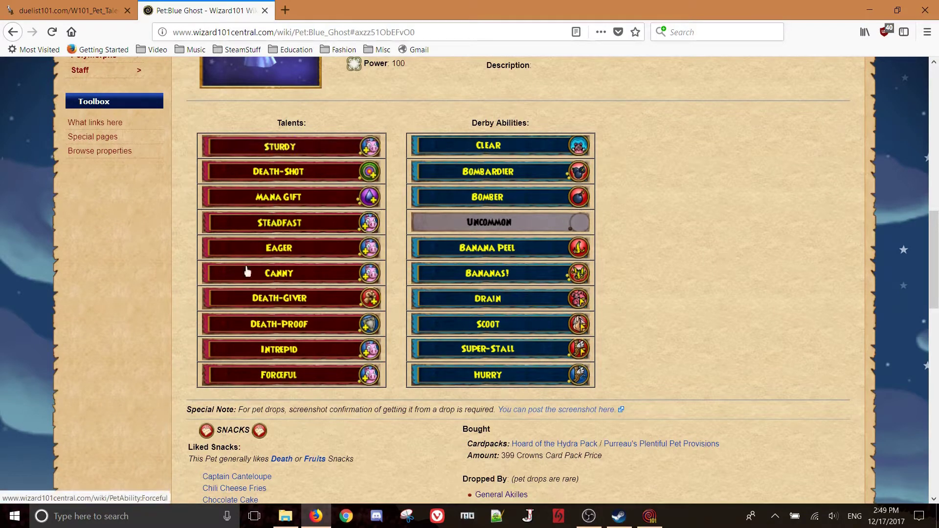
click(69, 11)
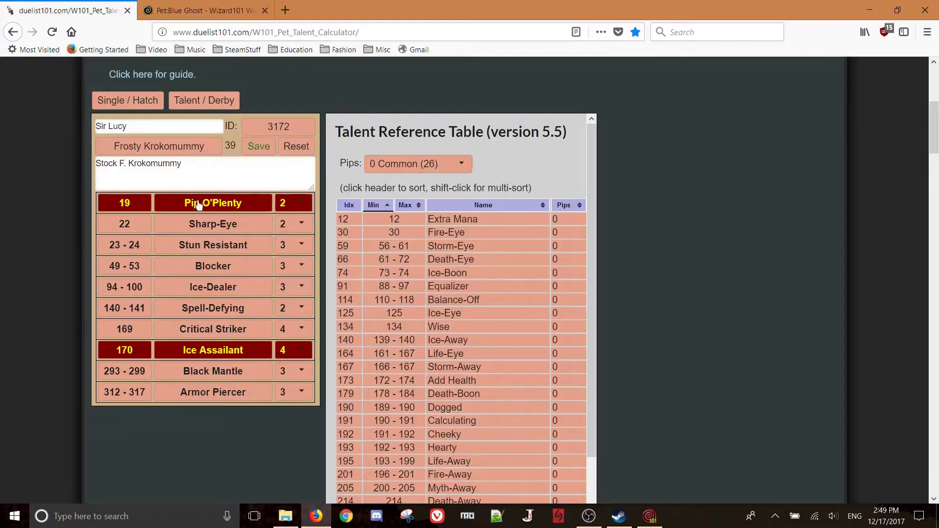
Inspect the manifested settings of talent slots 2 and 1 and the pip rarity choices for slot 1 without changing them.
click(205, 225)
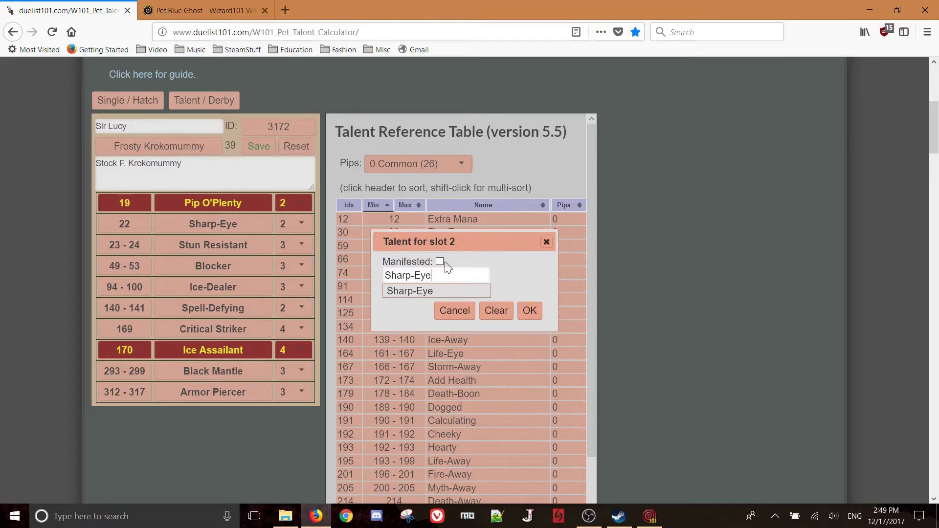
click(546, 242)
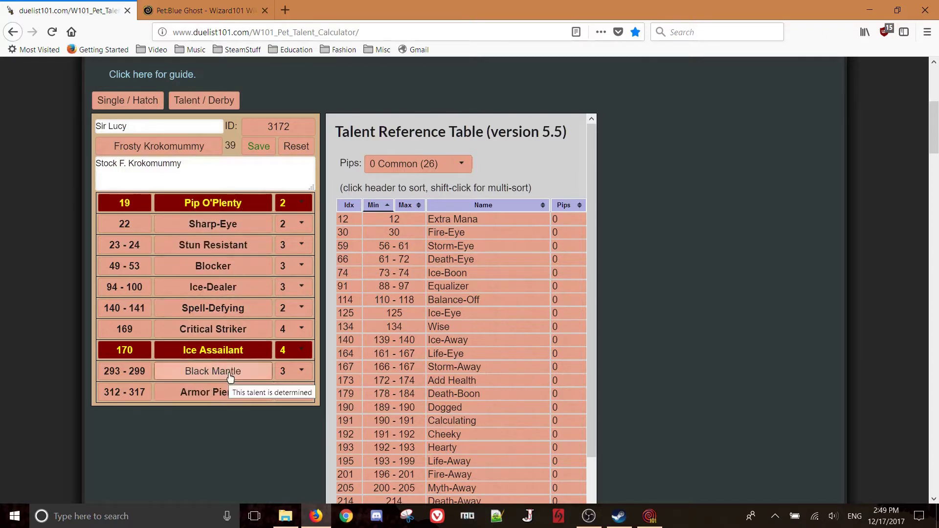
click(244, 205)
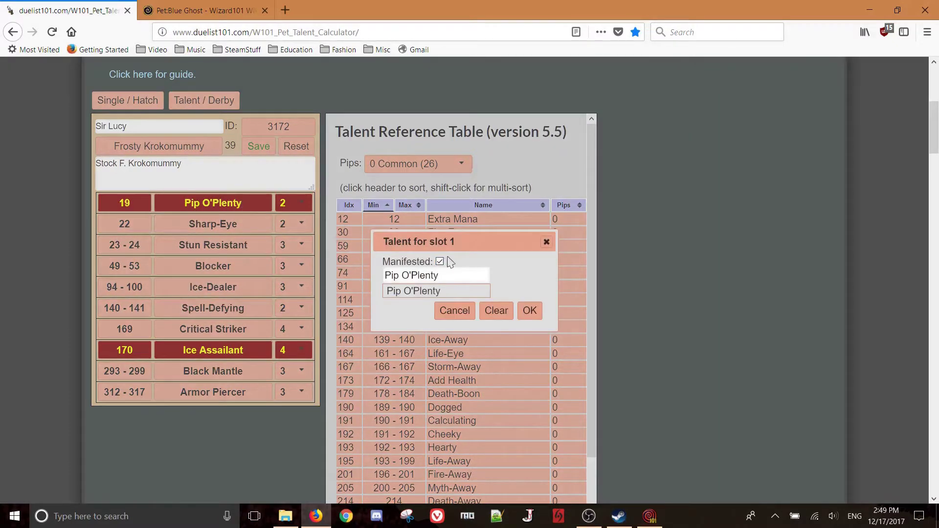
click(547, 243)
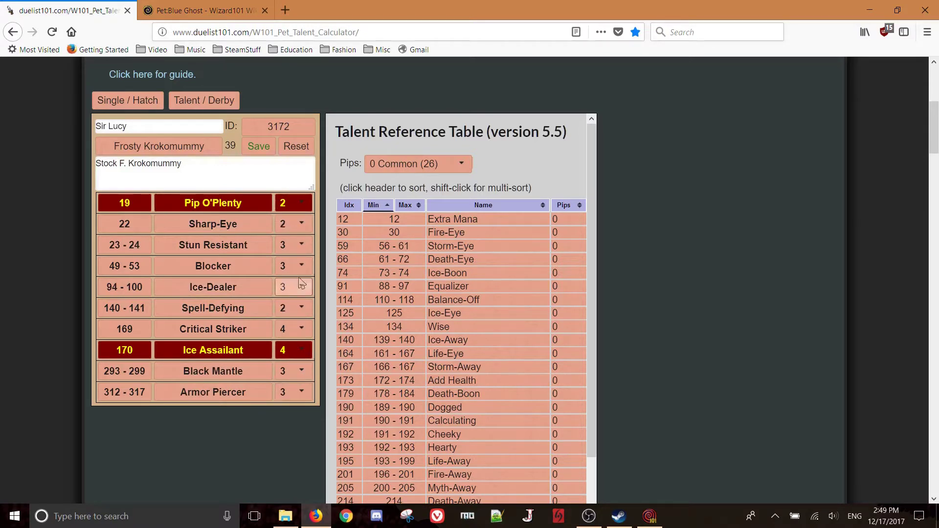
click(295, 212)
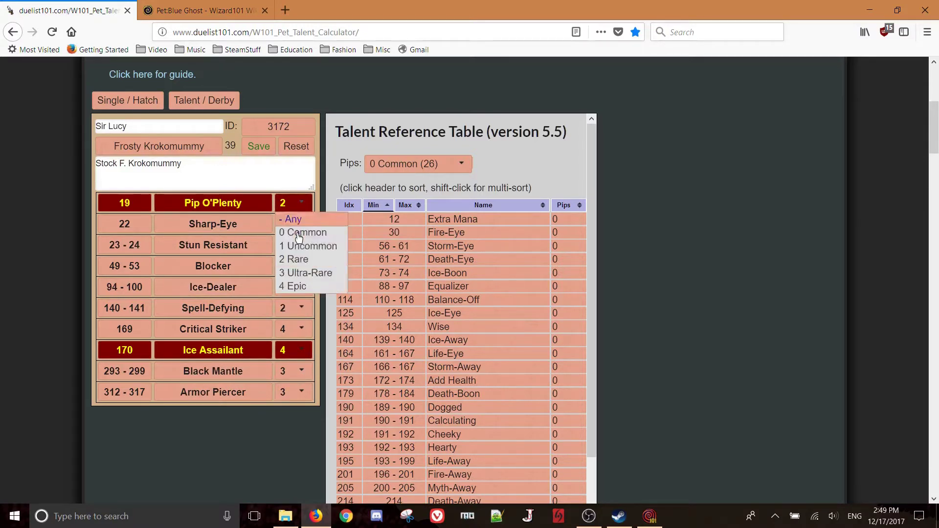
click(329, 203)
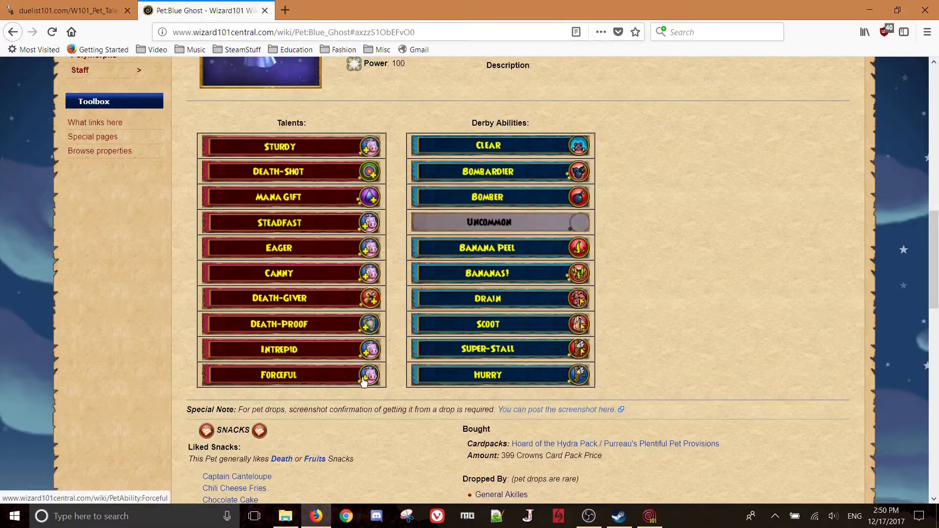
Compare the Blue Ghost talent order on the wiki with the talent slots in the calculator.
click(53, 11)
key(ctrl+Tab)
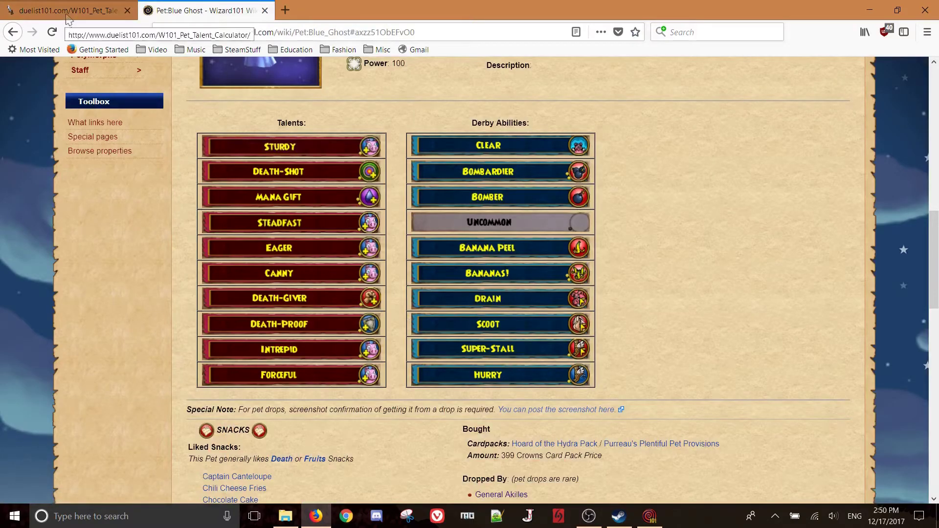
click(68, 18)
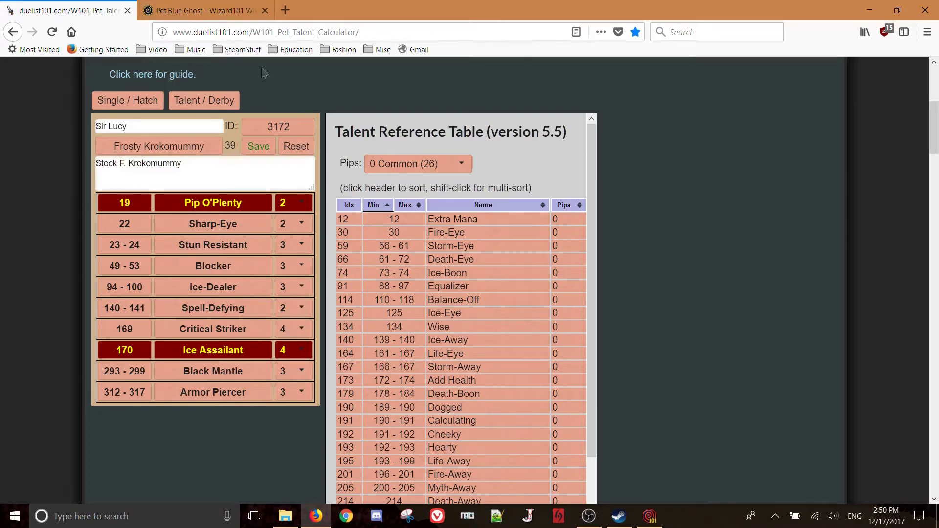
click(206, 11)
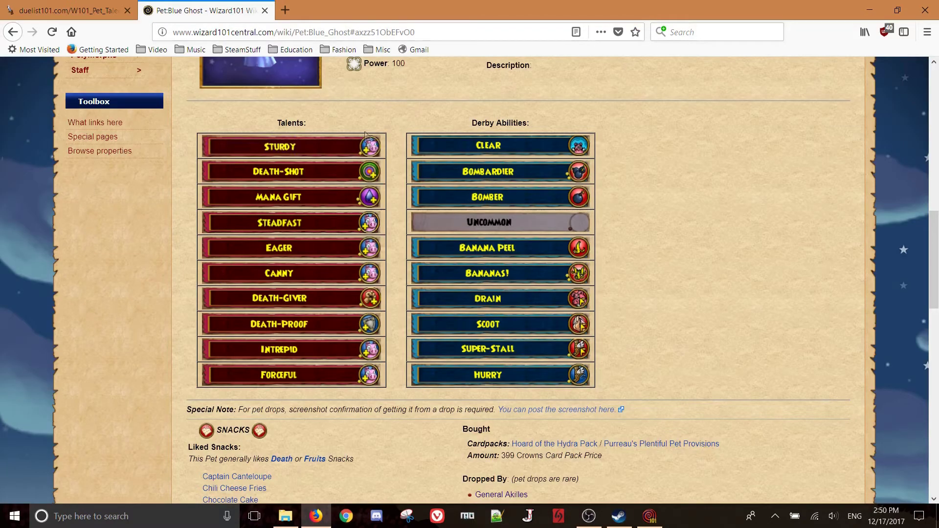
click(86, 14)
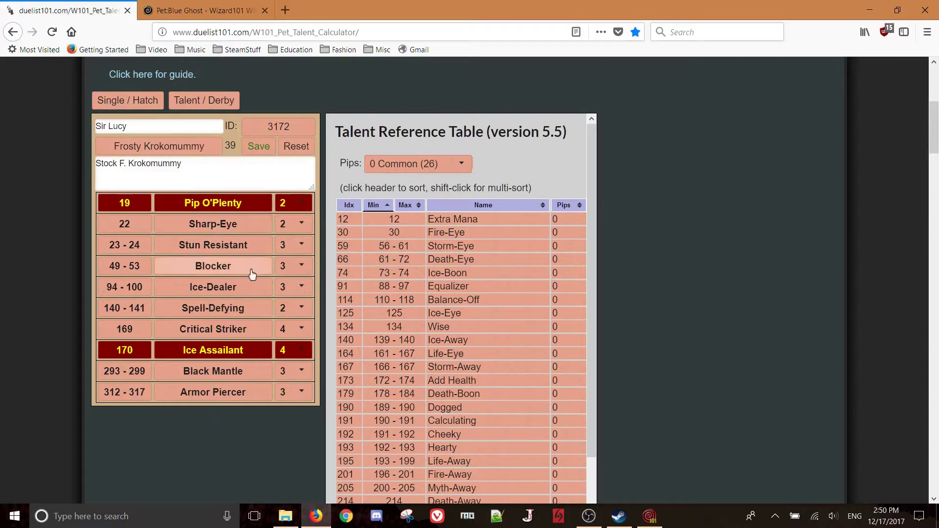
Replace the Ice-Dealer talent in slot 5 with Ally Dragonblade and check the slot's settings.
click(243, 289)
drag(438, 277, 308, 282)
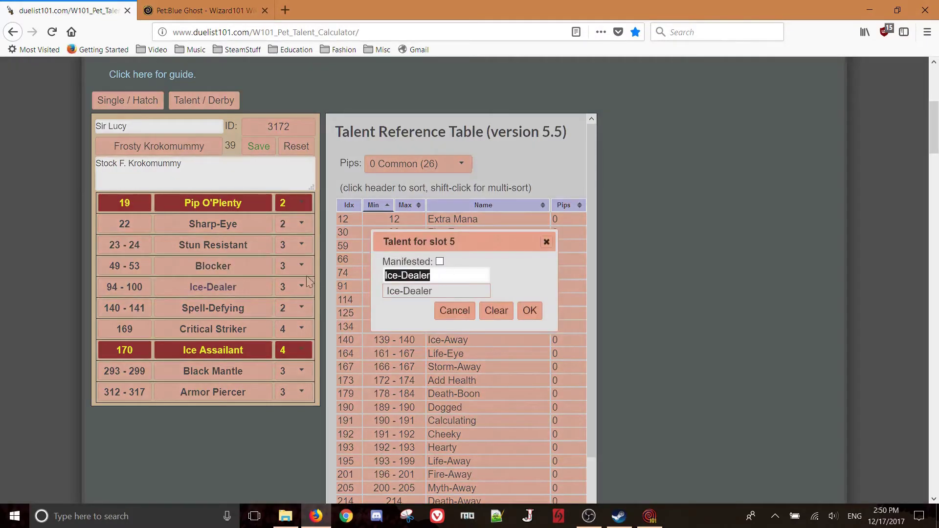
key(BackSpace)
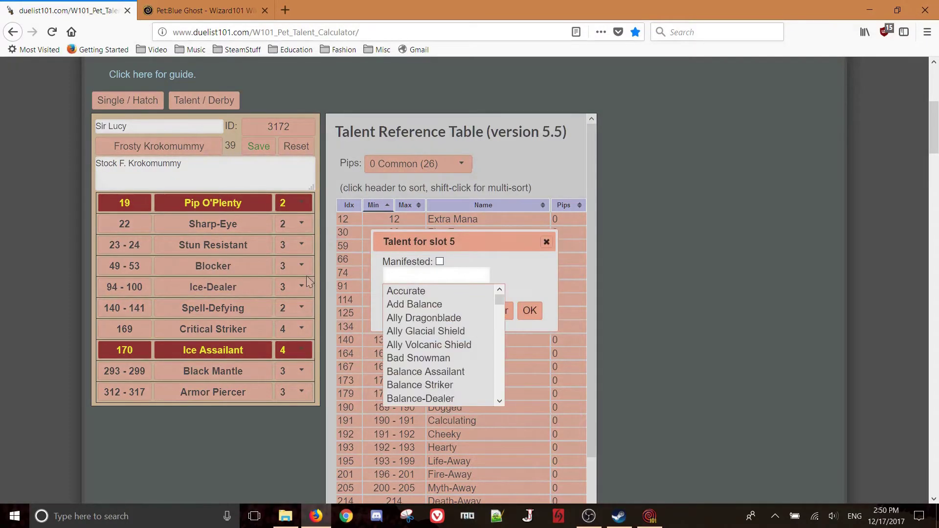
click(422, 318)
click(529, 310)
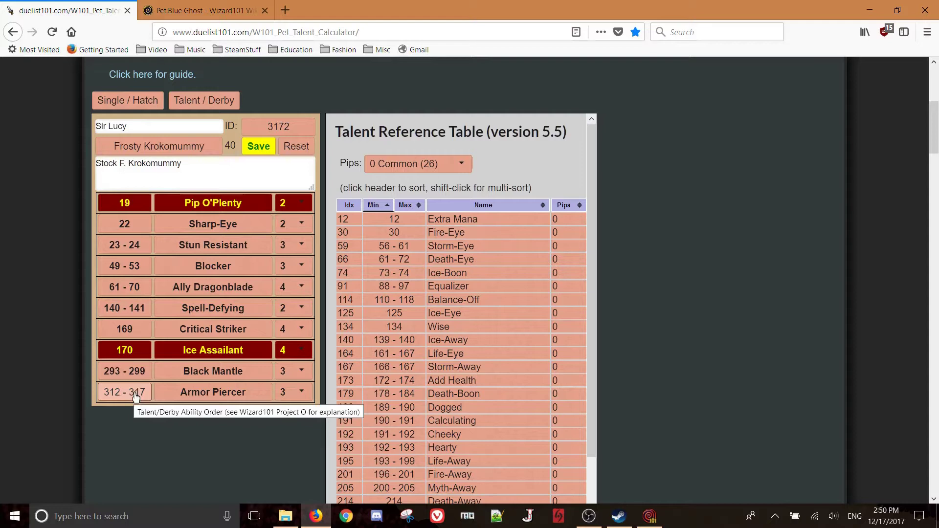
click(230, 293)
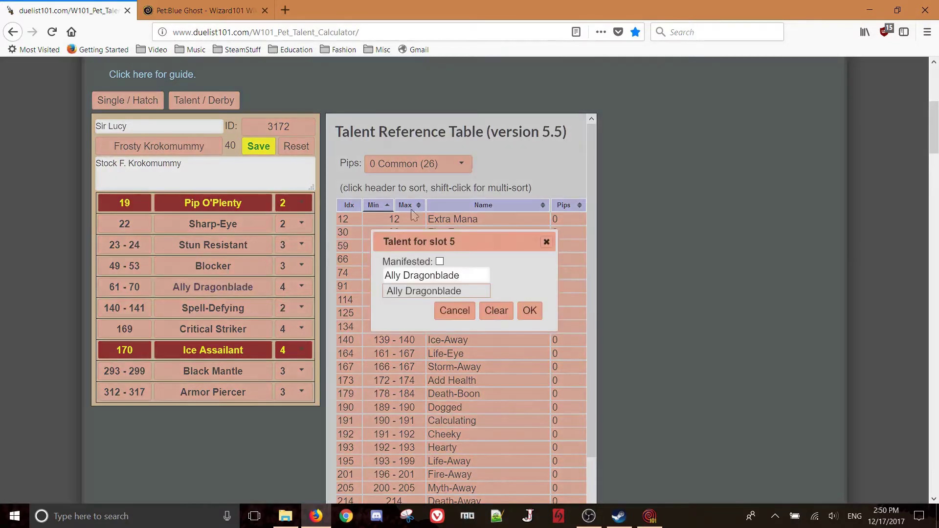
click(547, 242)
Reset the pet entry and reload the Frosty Krokomummy noted "Stock F. Krokomummy" from the pet stable.
click(296, 146)
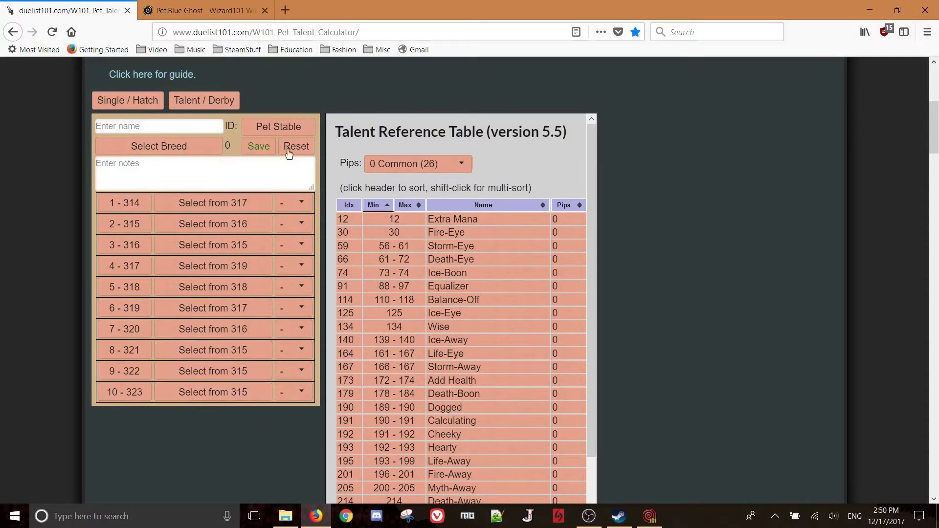
click(278, 127)
scroll(451, 327, down, 5)
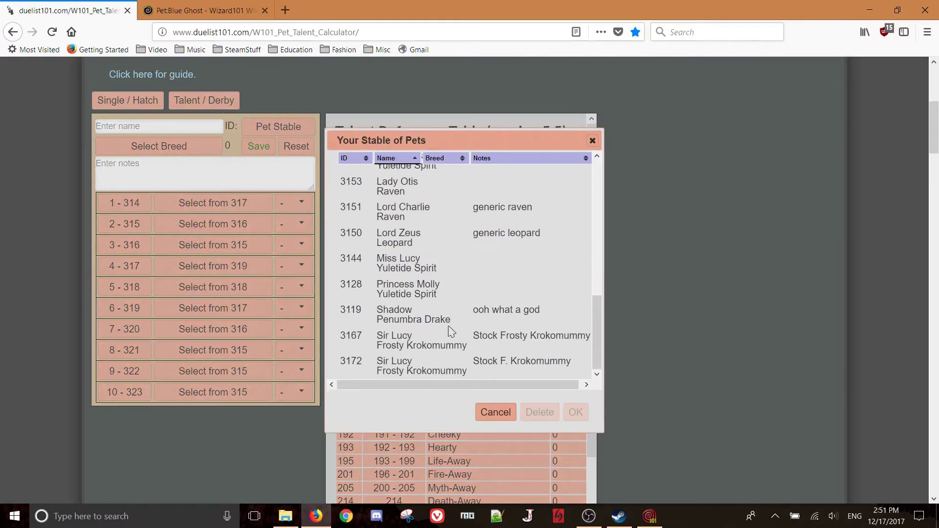
click(423, 370)
click(576, 412)
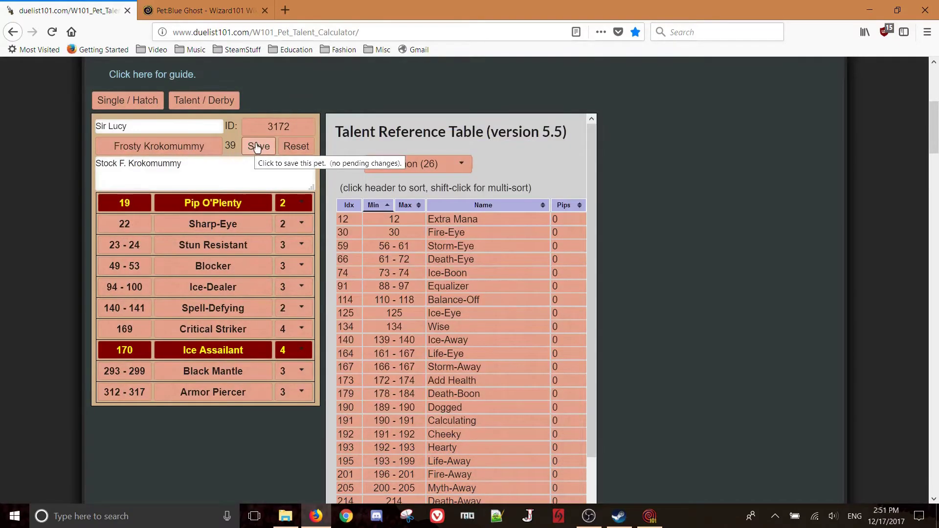
Look through the saved pets in the stable, including a pet's manifested talents, and close the list without selecting one.
scroll(783, 130, up, 4)
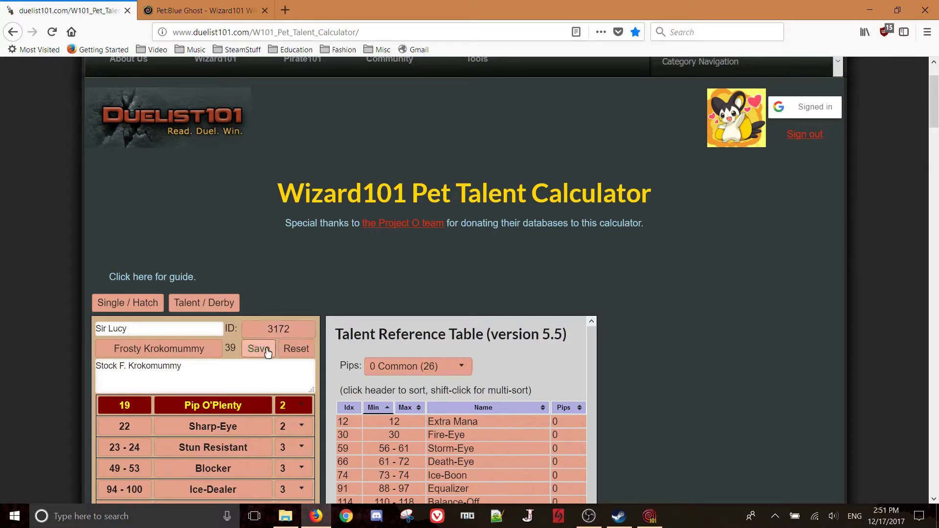
click(291, 331)
scroll(460, 270, down, 5)
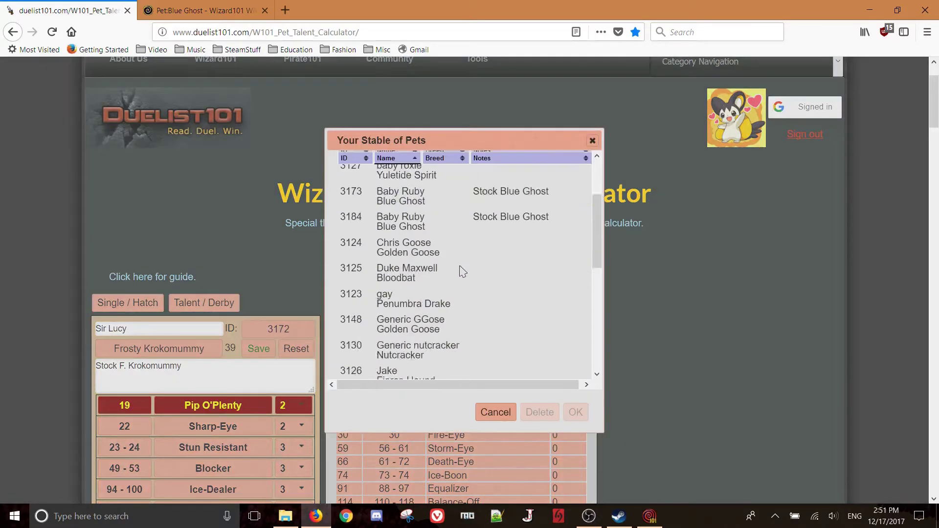
mouse_move(475, 244)
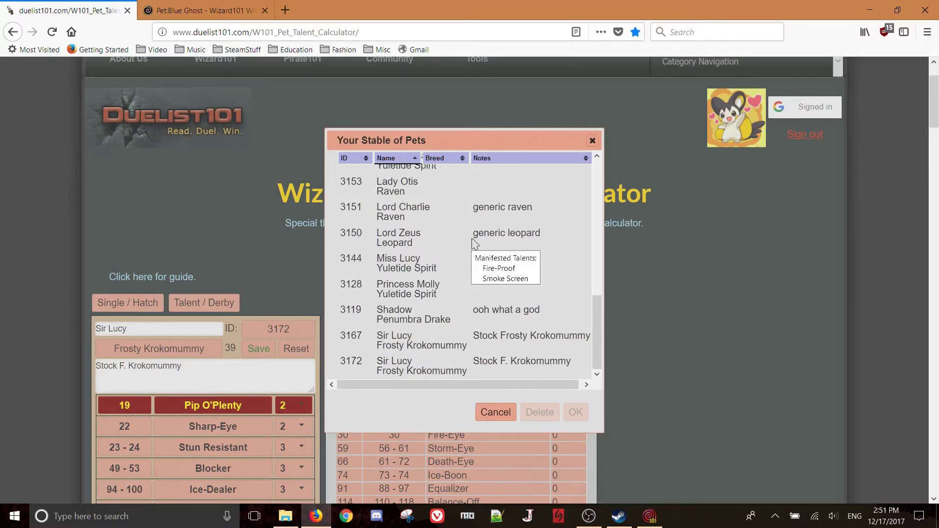
click(591, 143)
scroll(72, 218, down, 5)
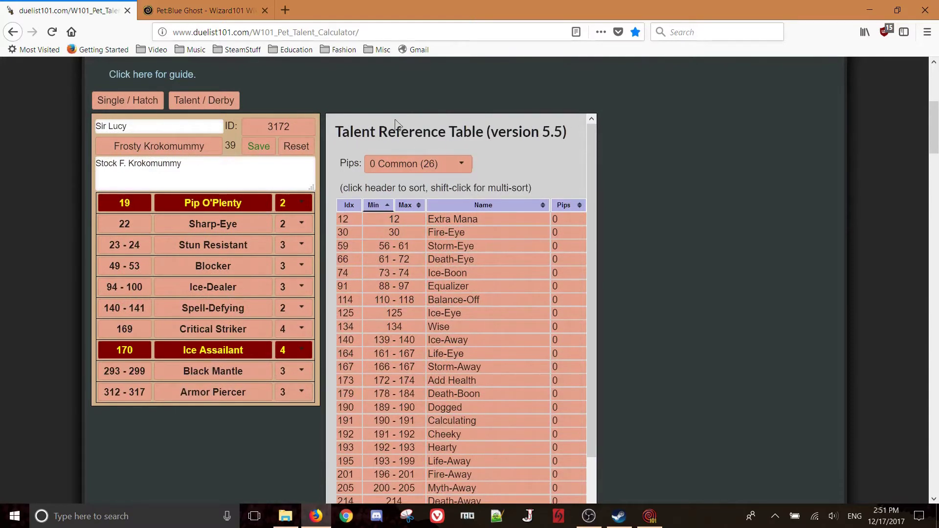
Switch the calculator from the single pet view to the hatch view and look over the second parent's section.
click(119, 102)
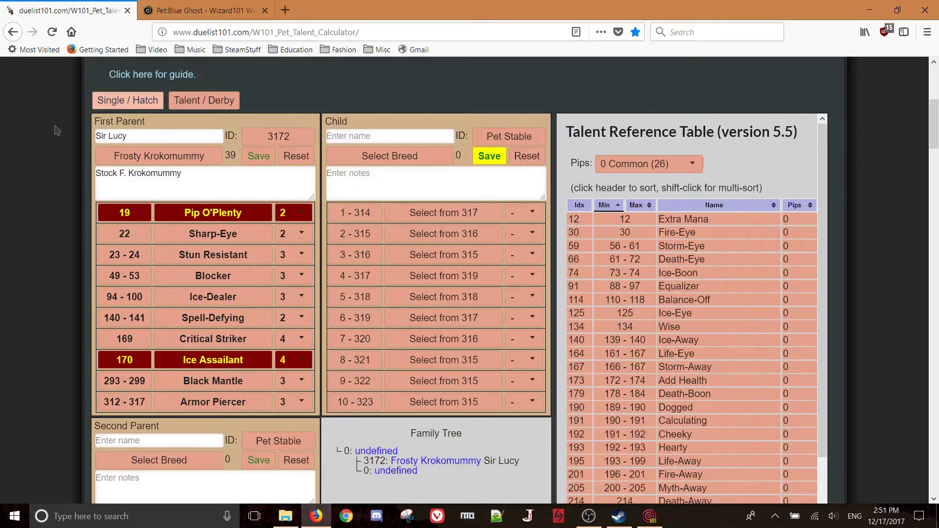
scroll(56, 129, down, 4)
scroll(305, 128, up, 4)
scroll(218, 130, down, 8)
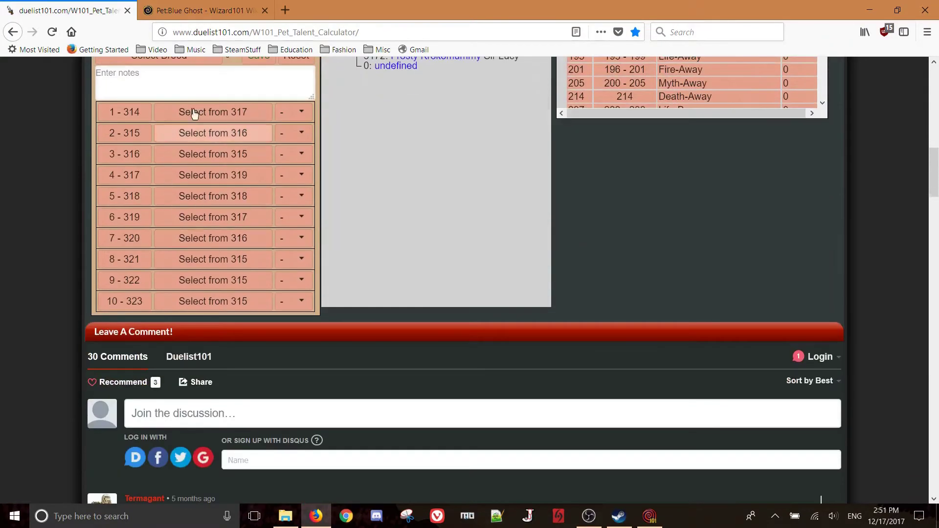
Look over the hatch view's first parent, child, second parent and family tree sections.
scroll(205, 156, up, 4)
scroll(226, 170, up, 1)
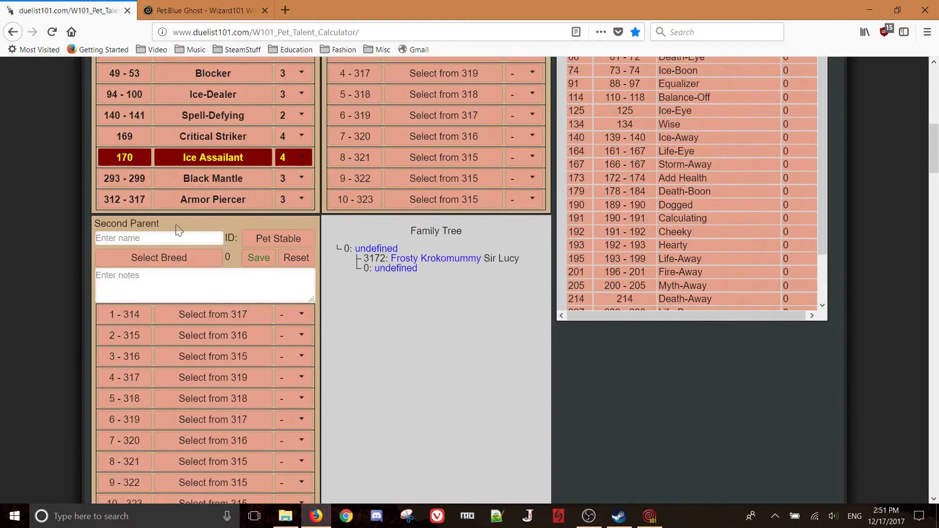
scroll(181, 230, up, 3)
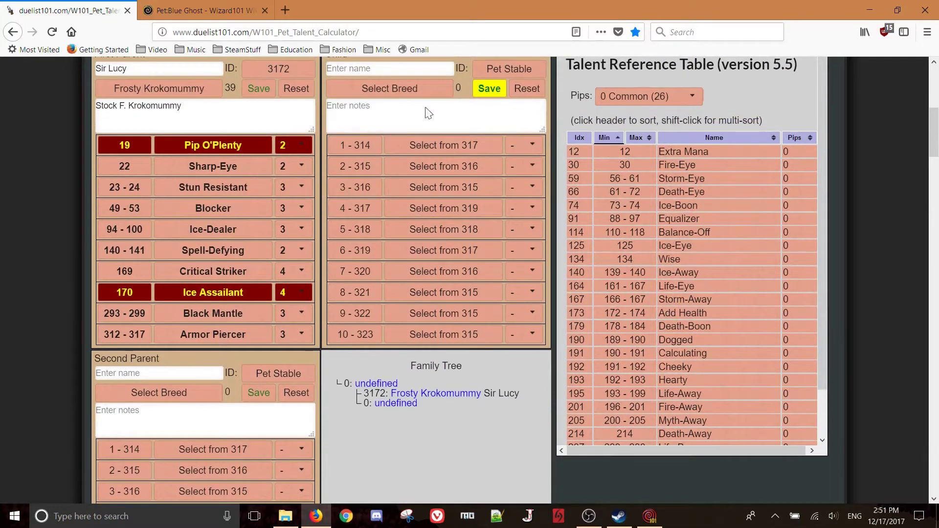
scroll(428, 113, up, 2)
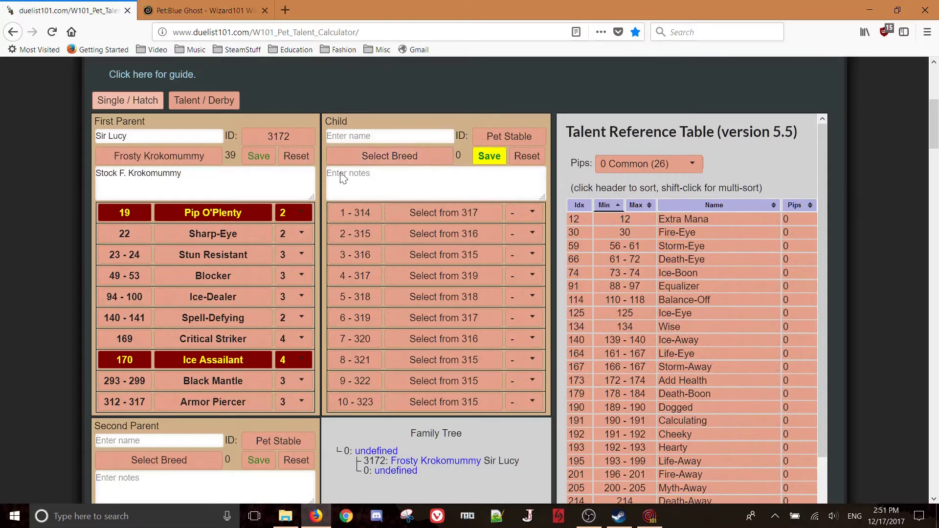
scroll(343, 178, down, 3)
scroll(323, 239, down, 2)
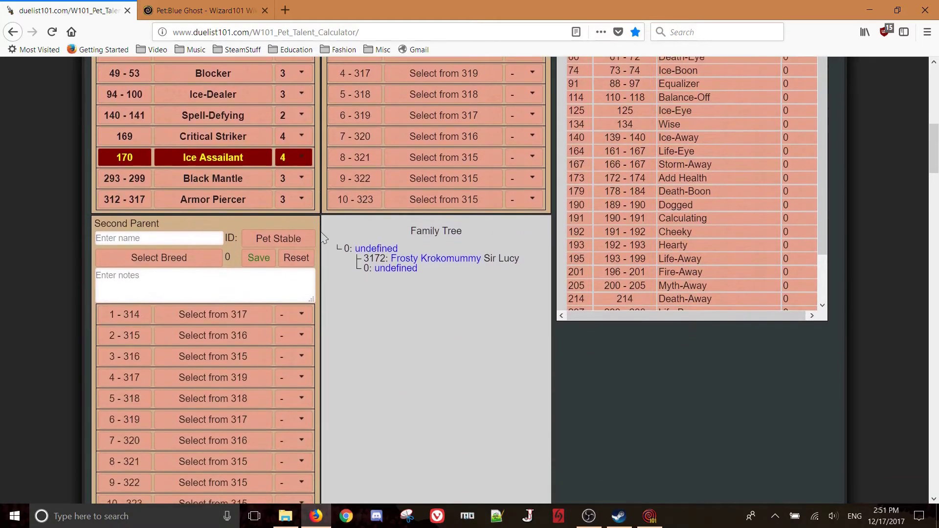
scroll(323, 239, up, 2)
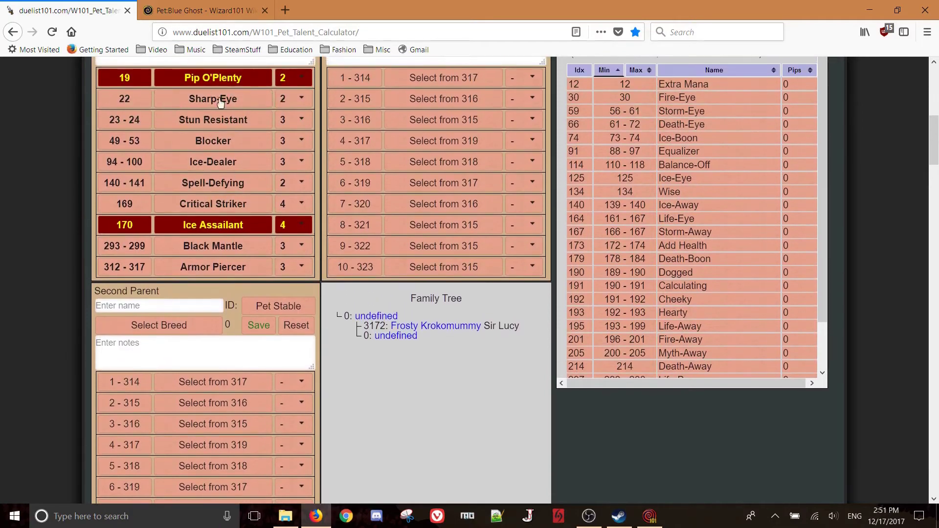
Switch to the Wizard101 game, open the pet page and view the Frosty Krokomummy and then the Blue Ghost.
click(649, 516)
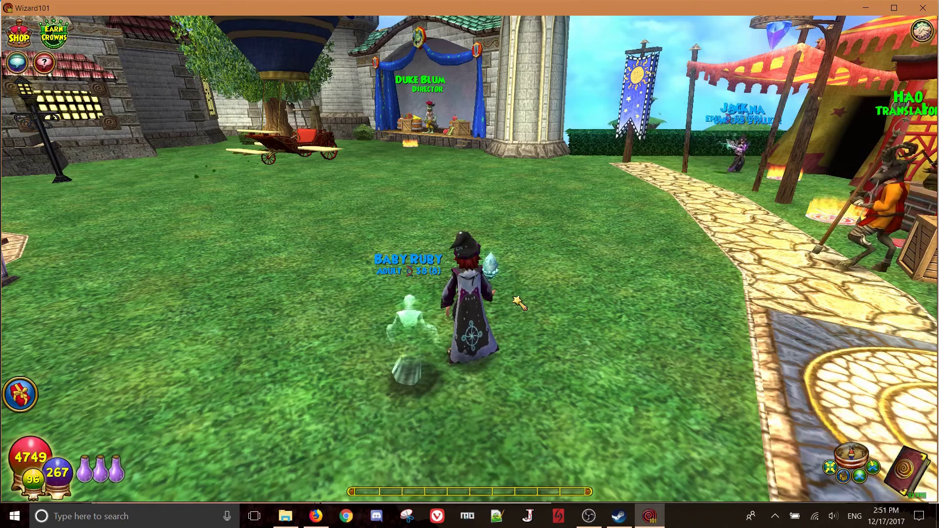
key(p)
click(485, 149)
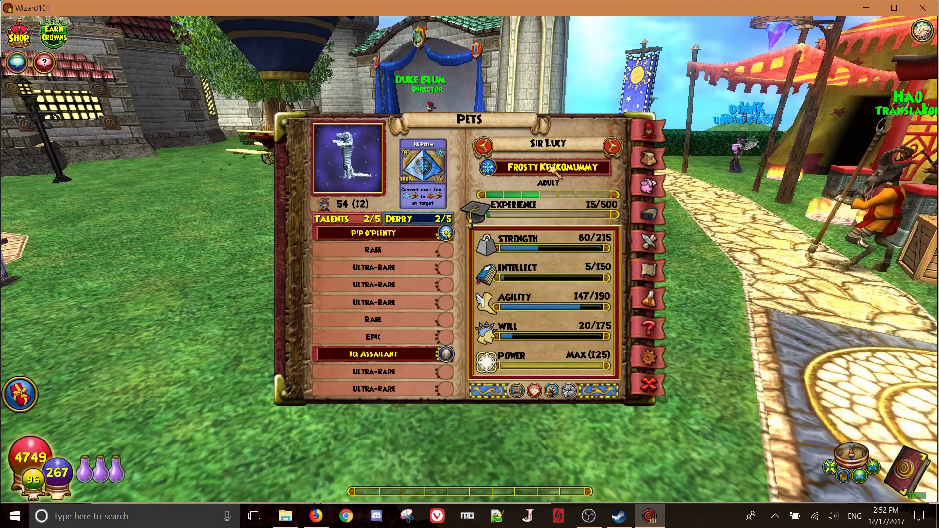
click(612, 150)
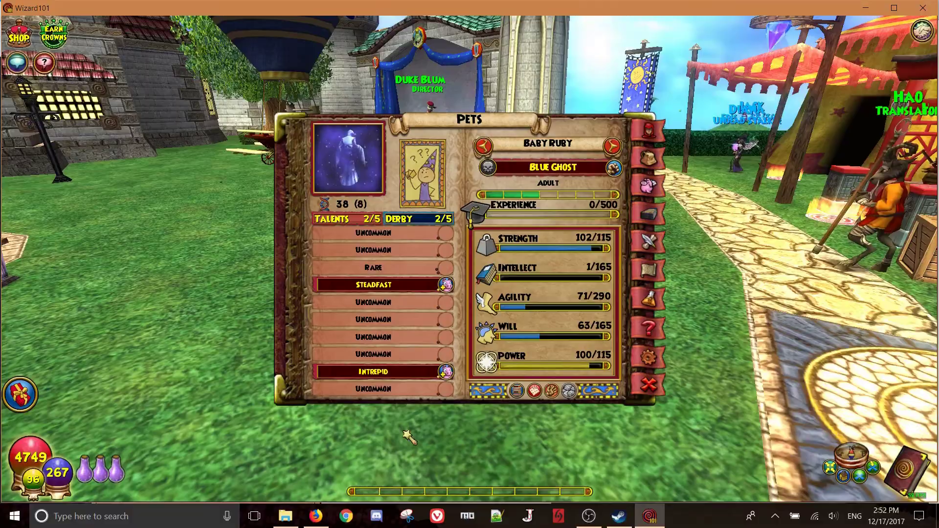
Back in the talent calculator, load the "Stock Blue Ghost" with pet ID 3184 from the pet stable as the second parent.
click(316, 516)
click(278, 305)
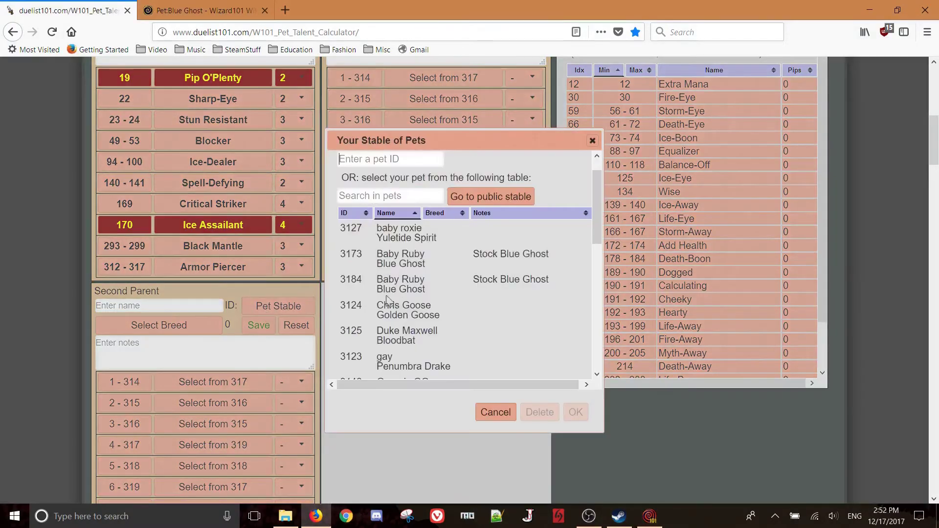
click(396, 292)
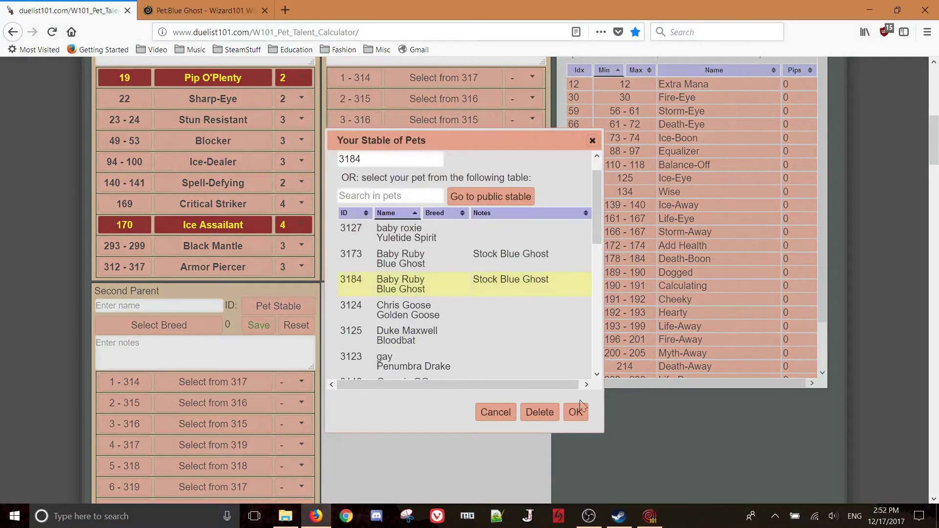
click(578, 412)
scroll(315, 351, down, 7)
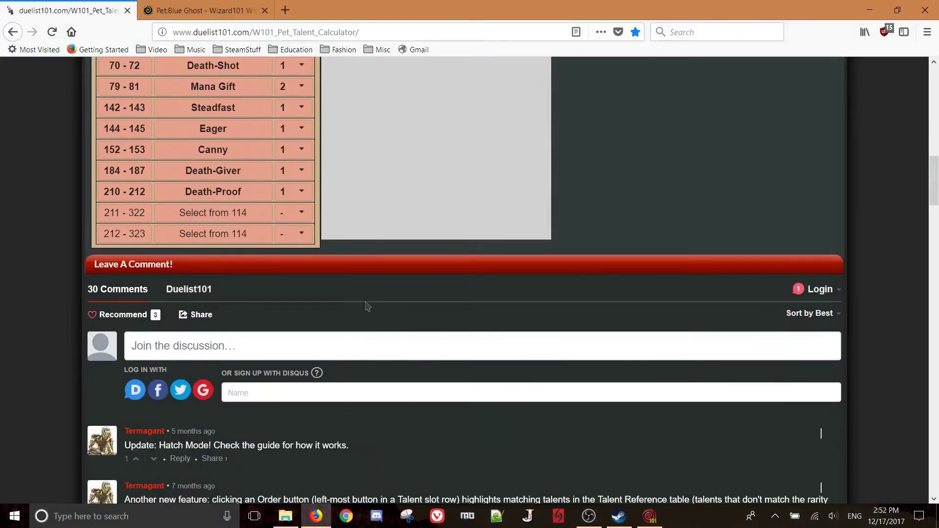
scroll(343, 294, up, 3)
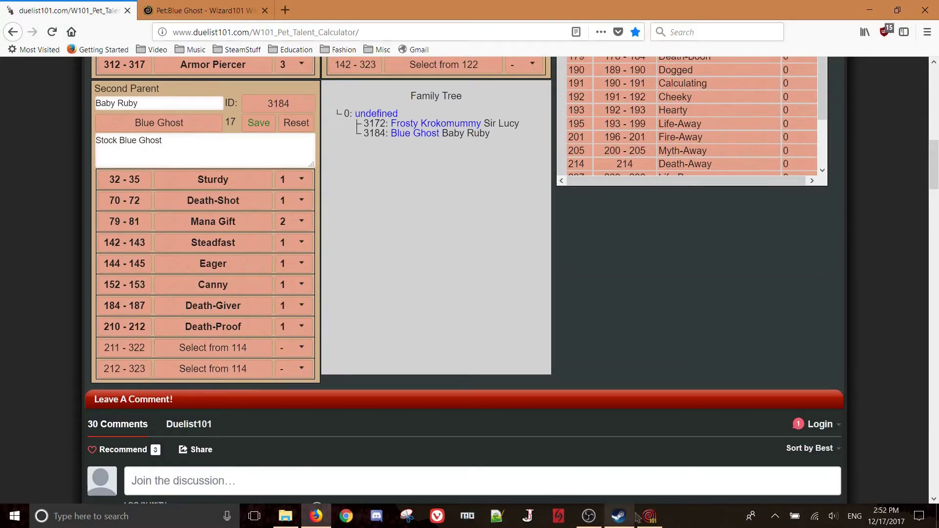
Check the Blue Ghost's talents in the game, then set the second parent's slot 9 to Intrepid as a manifested talent and save.
click(649, 517)
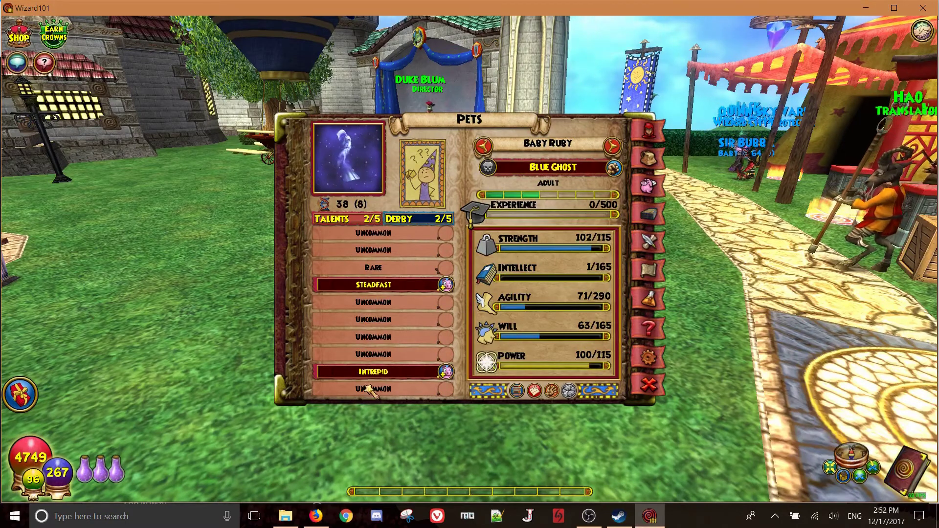
mouse_move(374, 378)
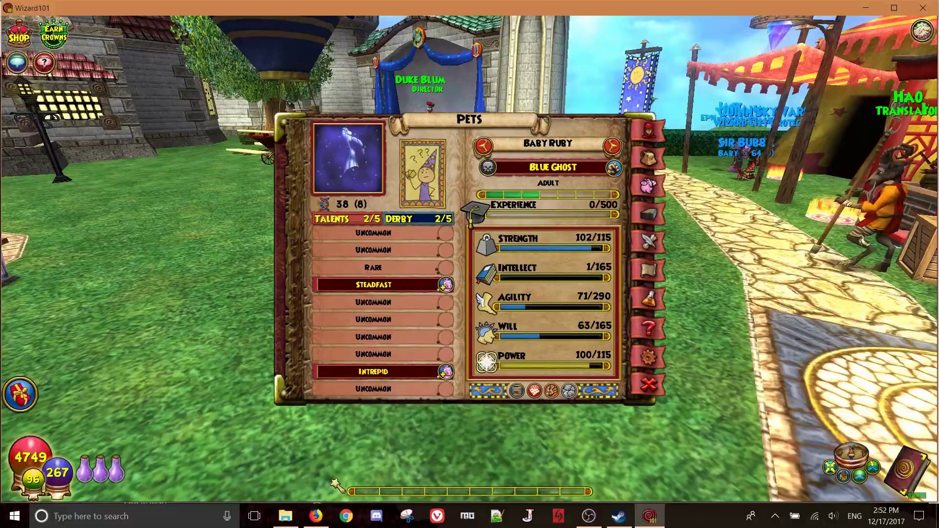
click(316, 516)
click(226, 354)
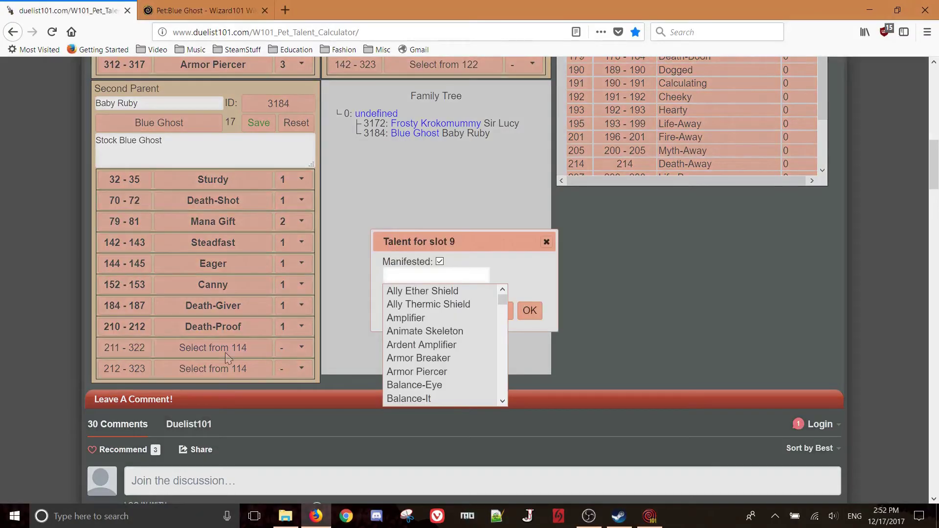
text(intr)
click(404, 303)
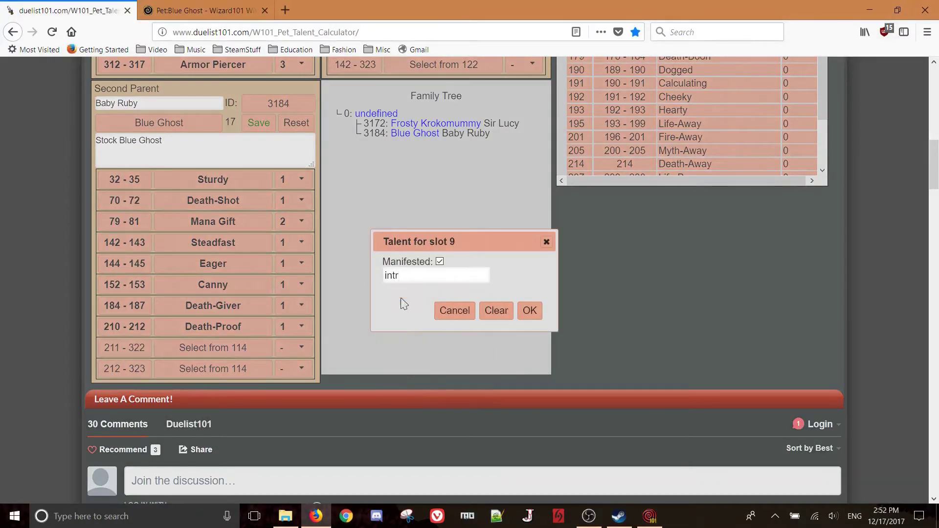
click(410, 293)
click(529, 311)
click(252, 127)
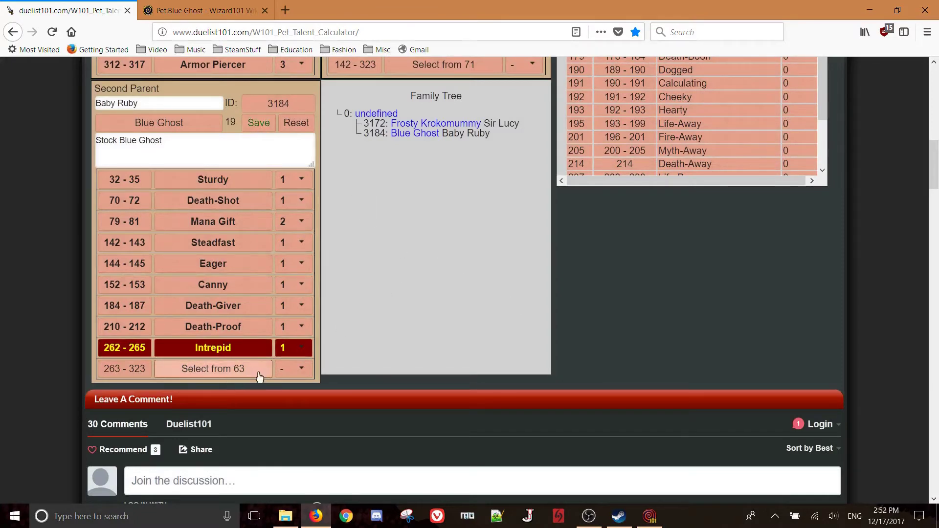
Check the Blue Ghost's talent list on the wiki page, then set the second parent's slot 10 to Forceful, not manifested.
click(210, 8)
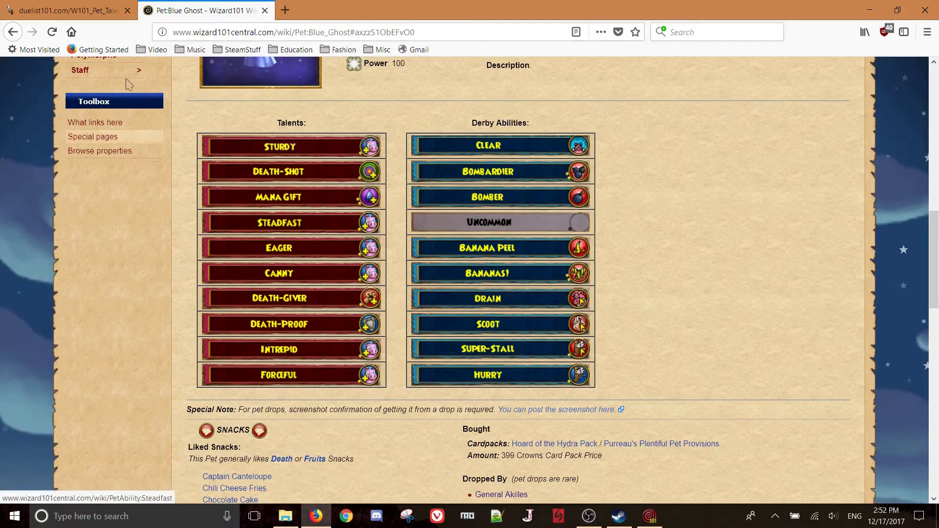
click(69, 10)
click(220, 374)
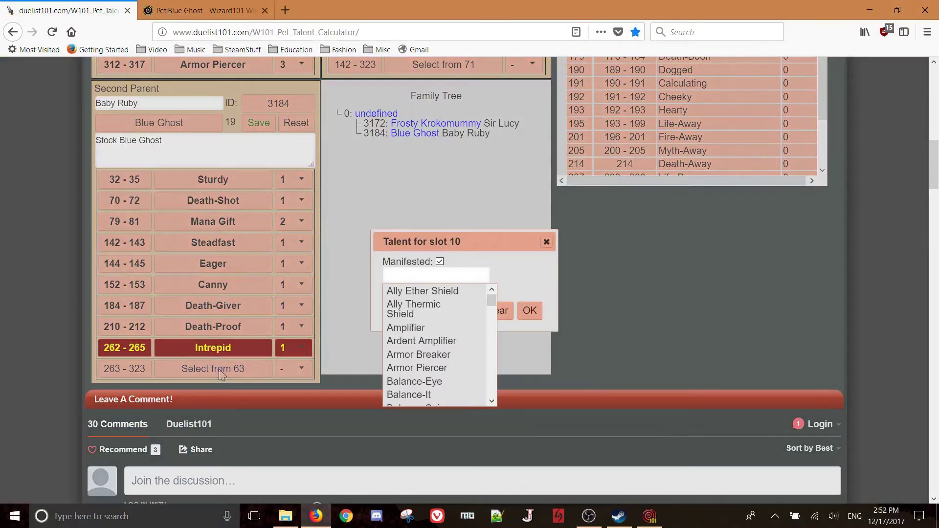
text(forc)
click(410, 294)
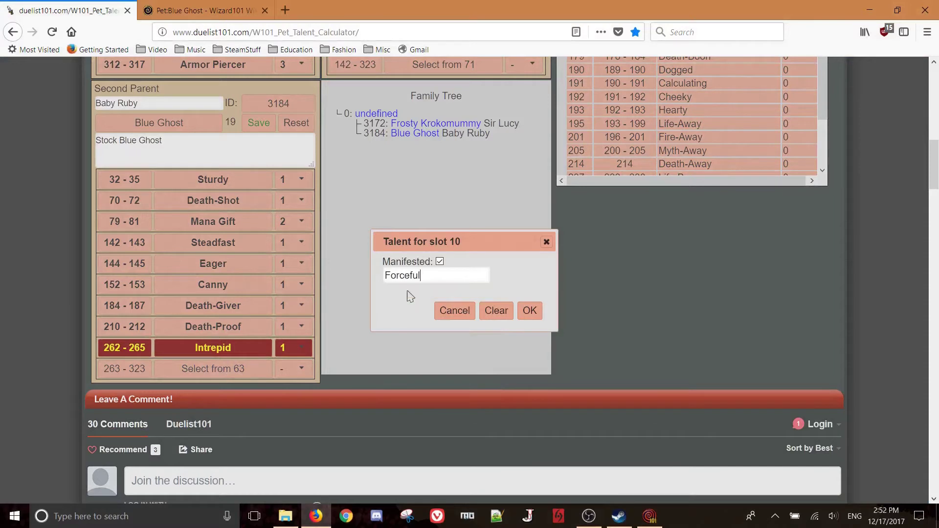
click(524, 312)
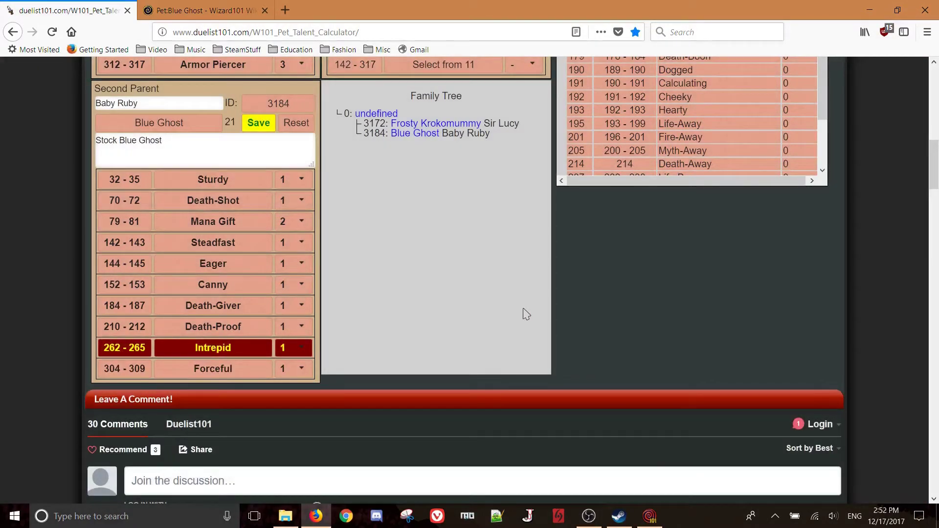
Check the Blue Ghost in the game, then mark the second parent's Steadfast talent in slot 4 as manifested and save the pet.
click(649, 516)
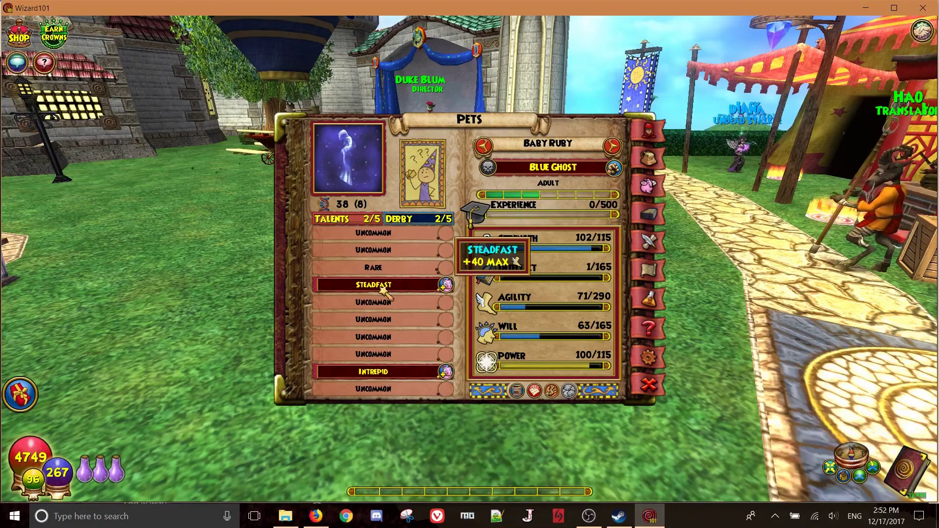
click(316, 516)
click(215, 243)
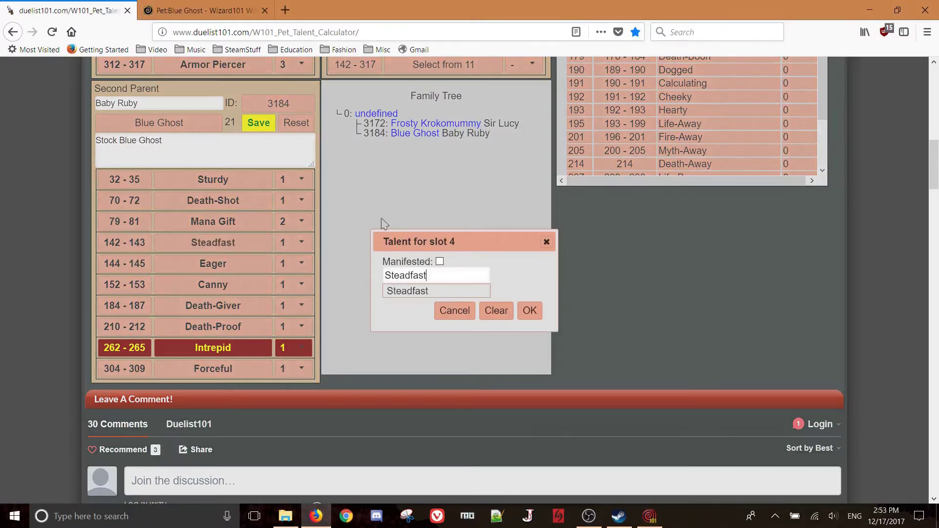
click(440, 262)
click(529, 310)
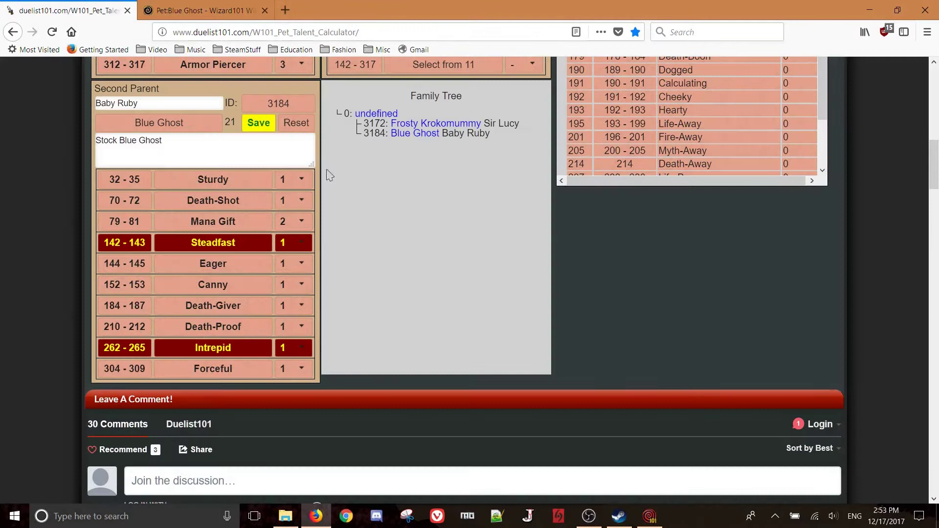
click(258, 126)
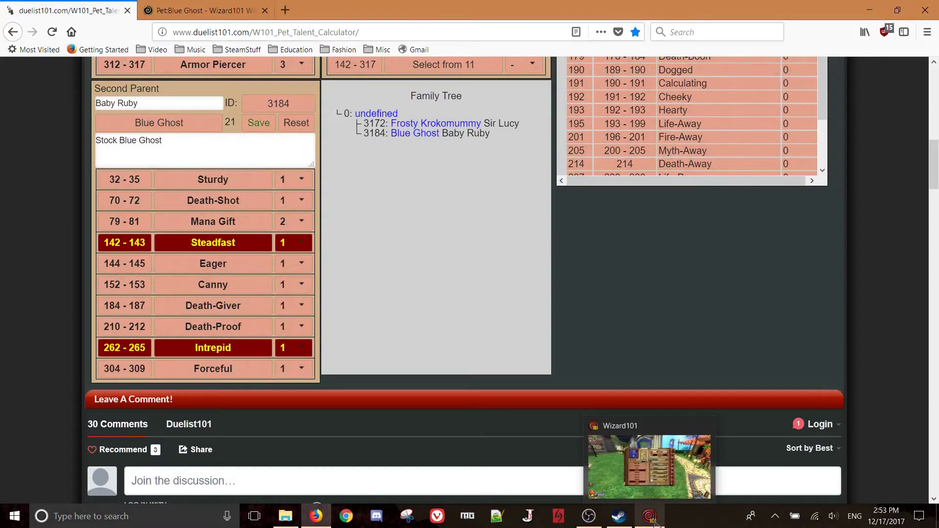
In the game, view the Blue Ghost's condensed list of manifested talents and return to its full talent pool.
click(654, 523)
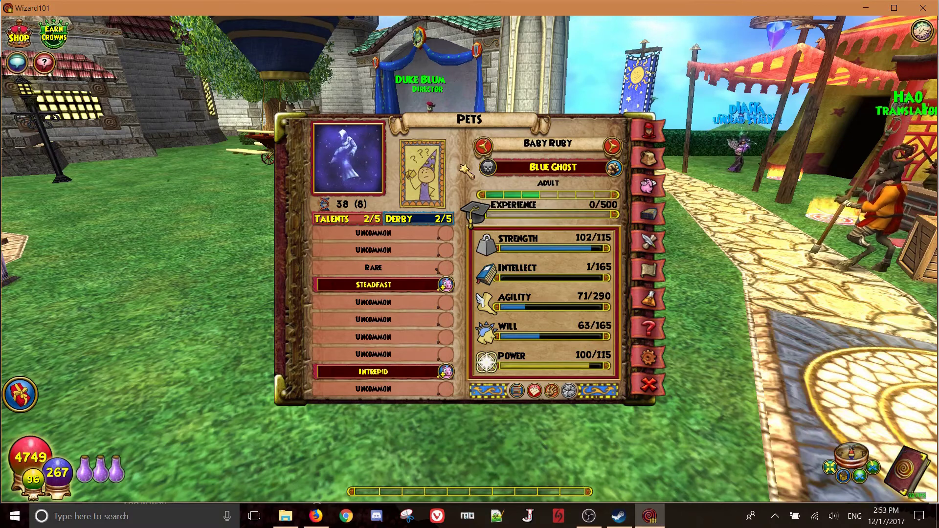
click(517, 391)
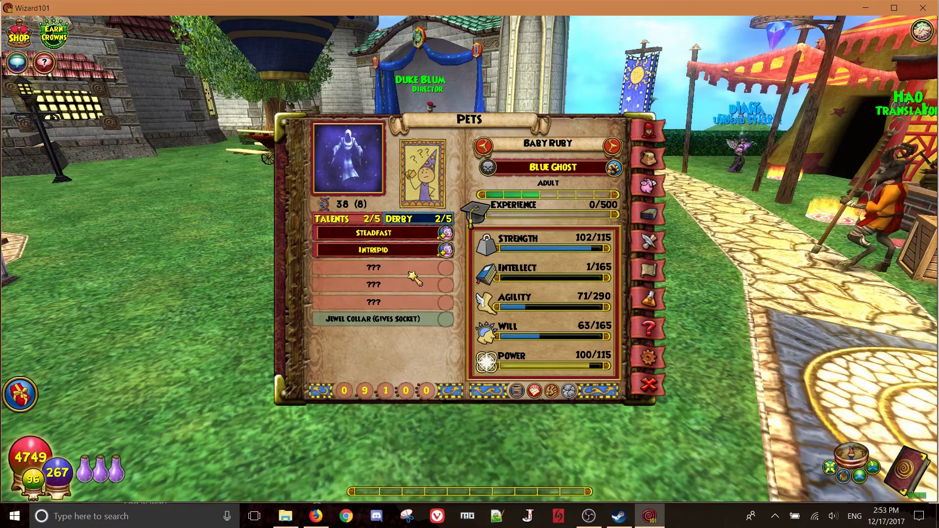
click(516, 391)
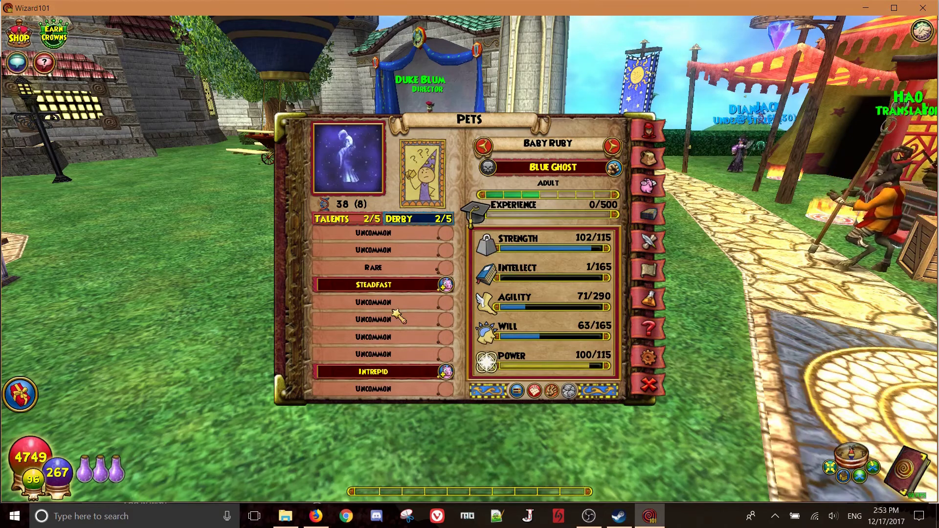
Return to the talent calculator at default zoom and examine the child's possible talent ranges beside the first parent.
click(314, 517)
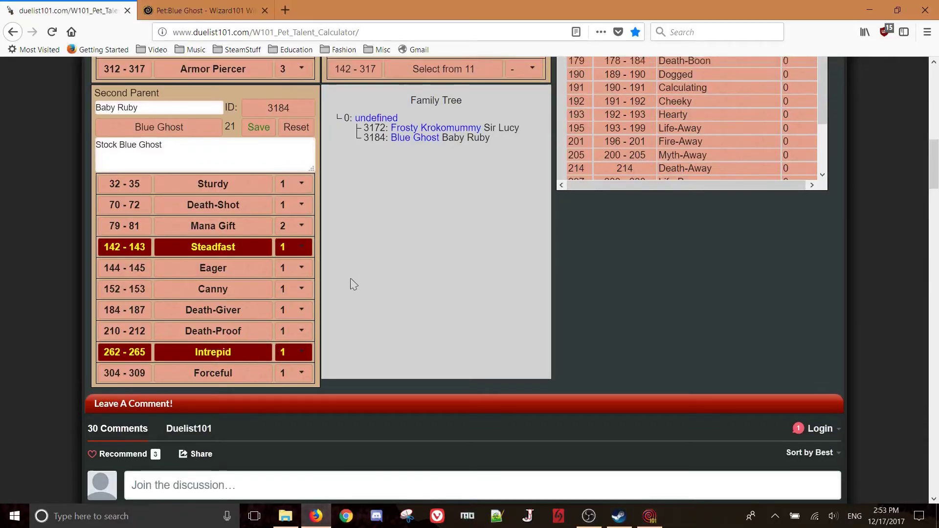
key(ctrl+0)
scroll(370, 208, up, 4)
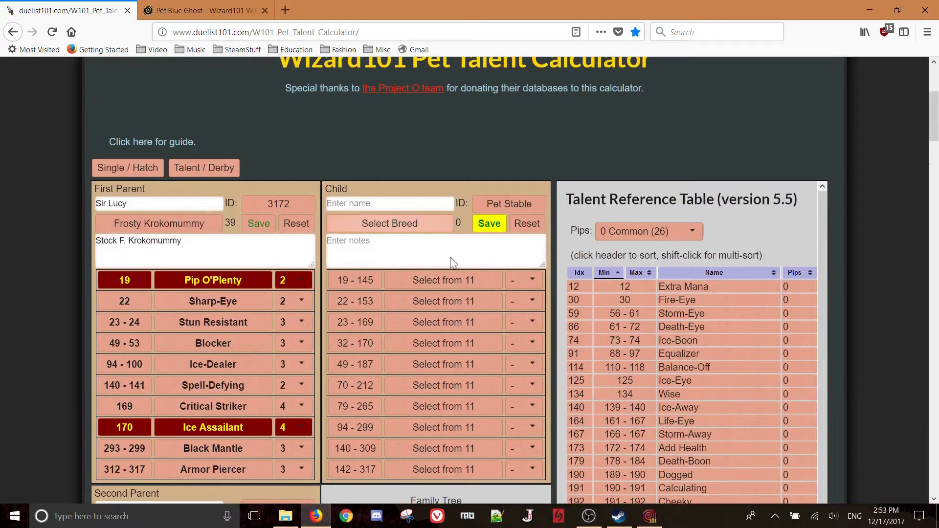
Switch to the game, close the pet page, walk into the hatchery and open the hatching screen with the Blue Ghost.
click(649, 519)
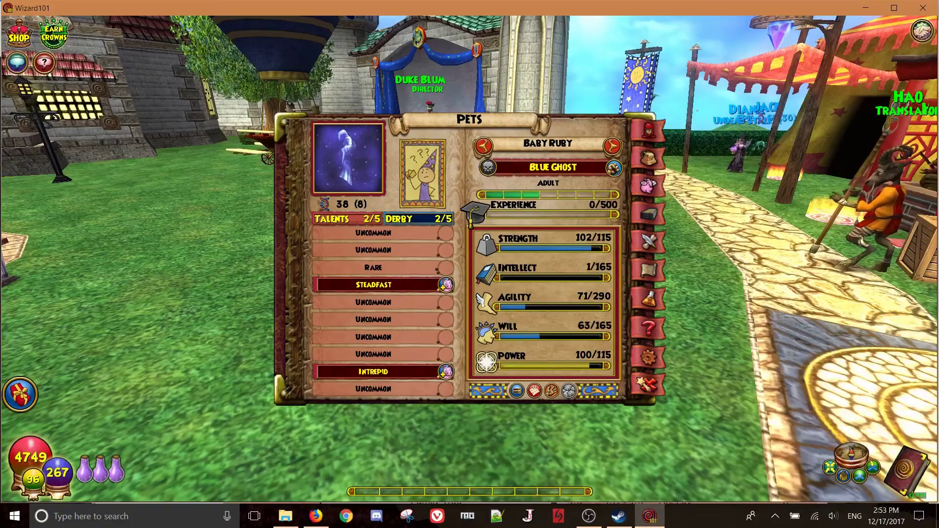
key(Escape)
key(a)
key(w)
key(d)
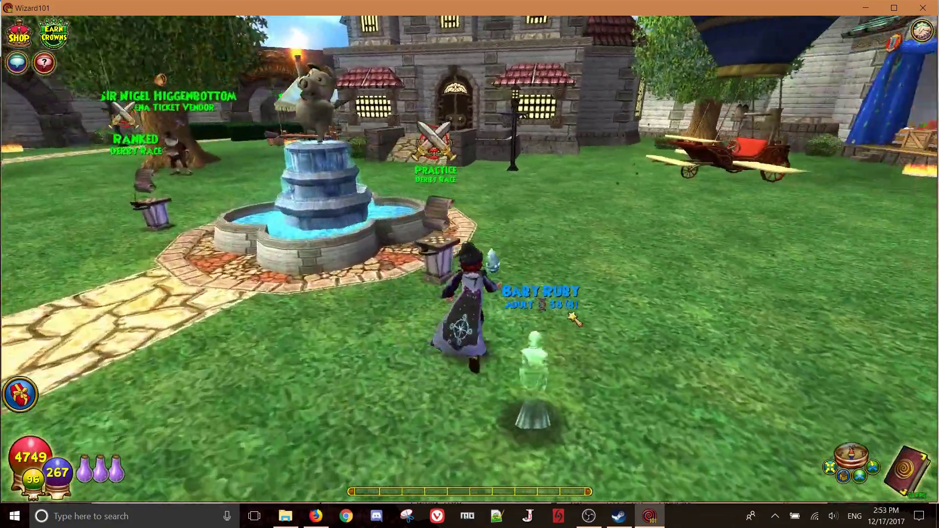
key(w)
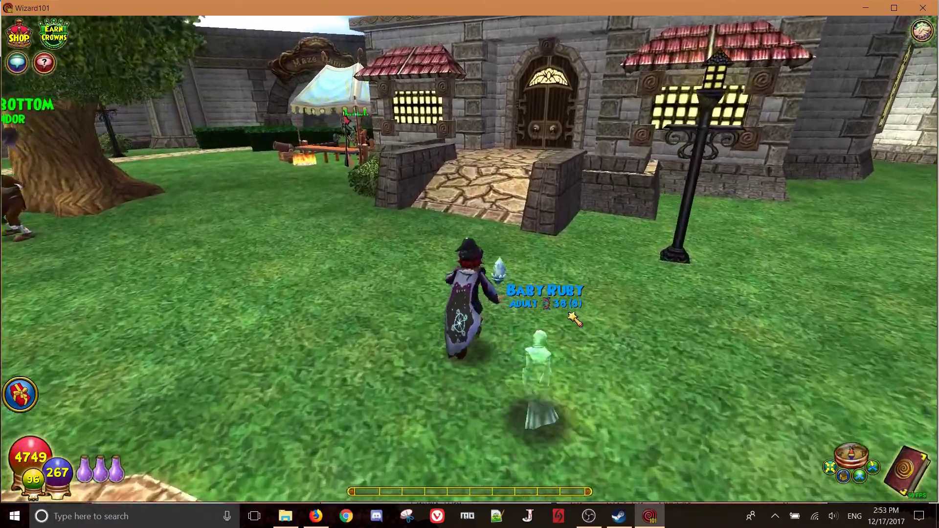
key(w)
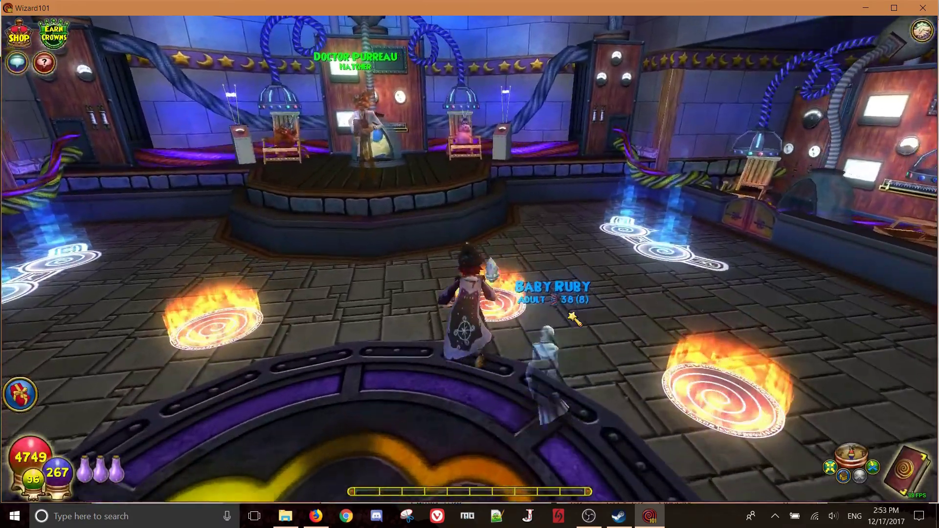
key(d)
key(w)
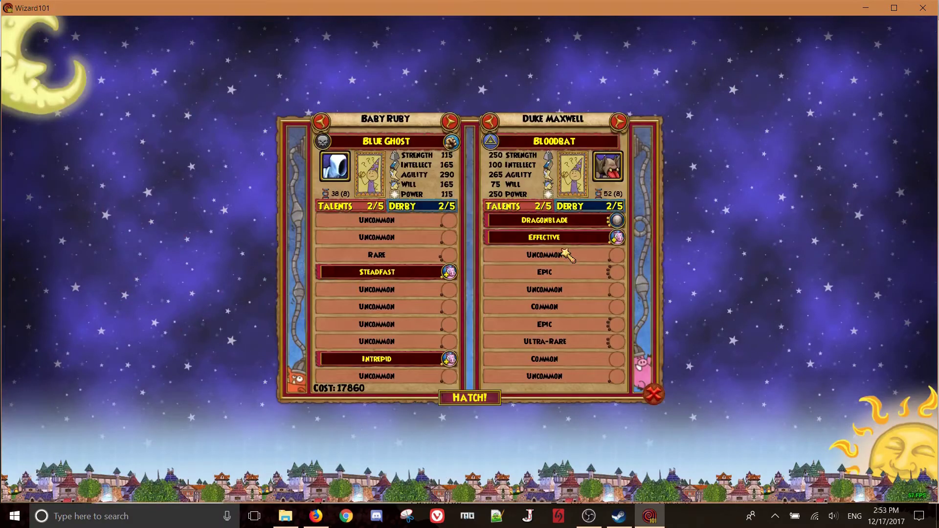
Choose the Frosty Krokomummy as the second parent, hatch it with the Blue Ghost and dismiss the egg announcement.
click(490, 121)
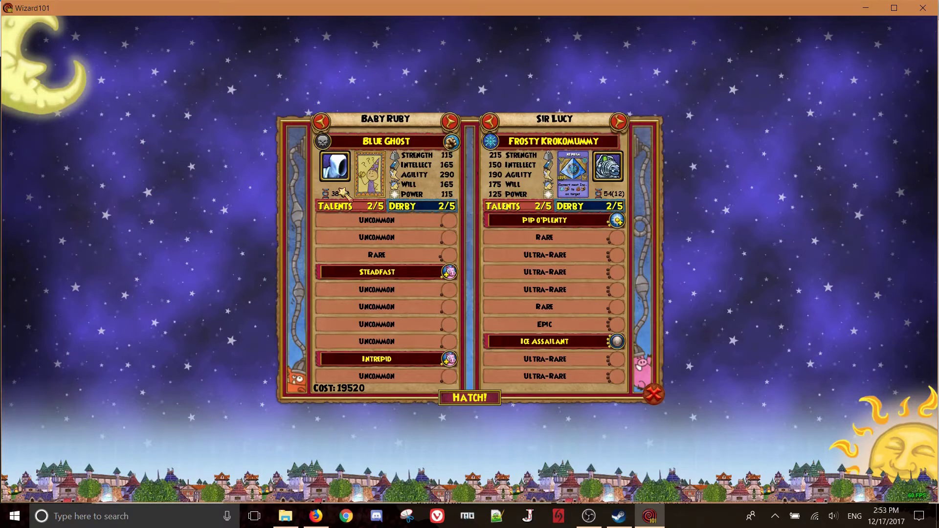
click(477, 398)
click(439, 394)
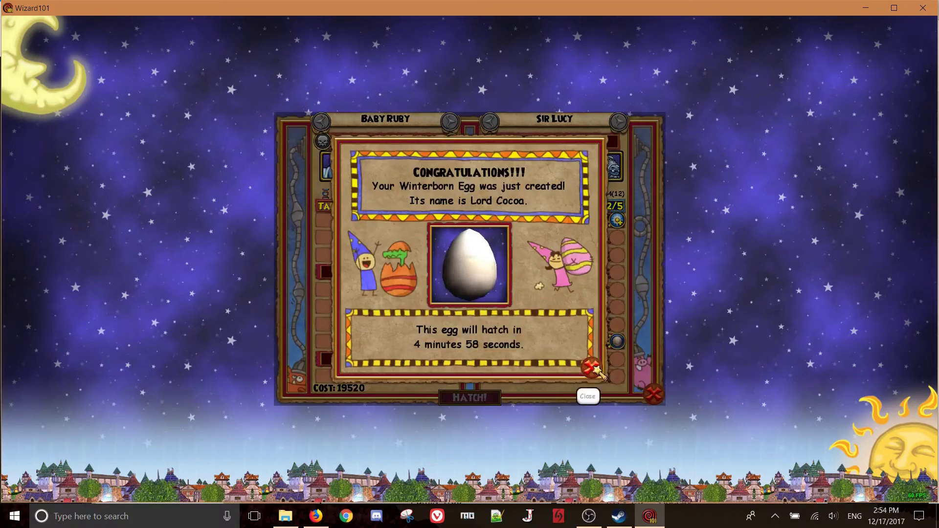
click(592, 367)
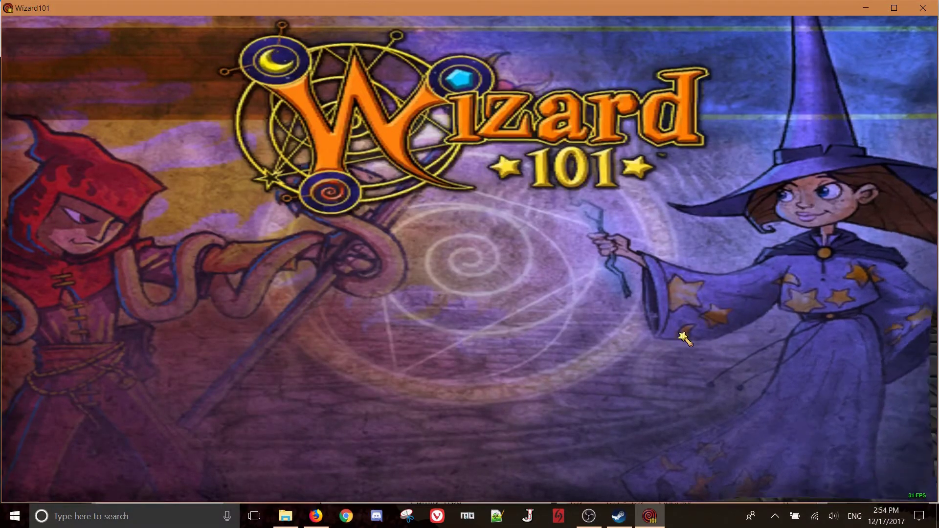
Bring up the pet page and compare the new Winterborn Egg with its Frosty Krokomummy and Blue Ghost parents, ending on the egg.
key(p)
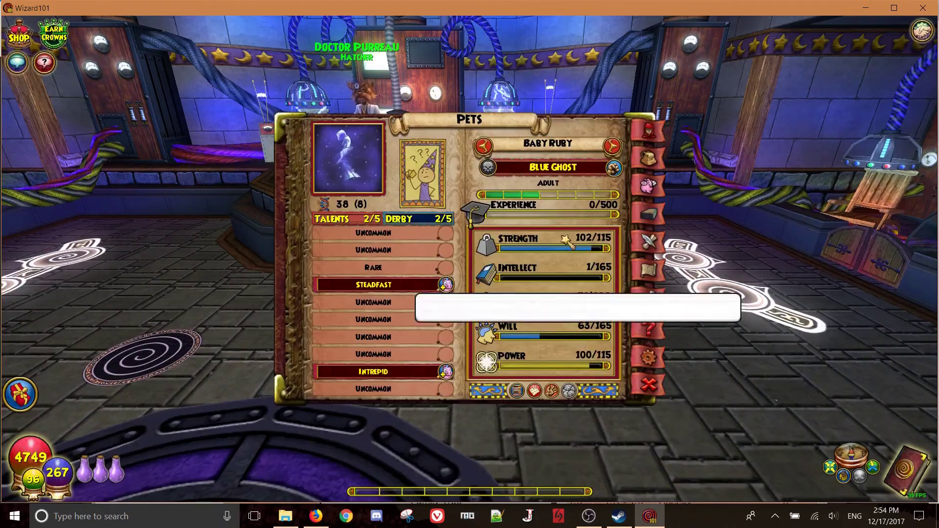
click(489, 147)
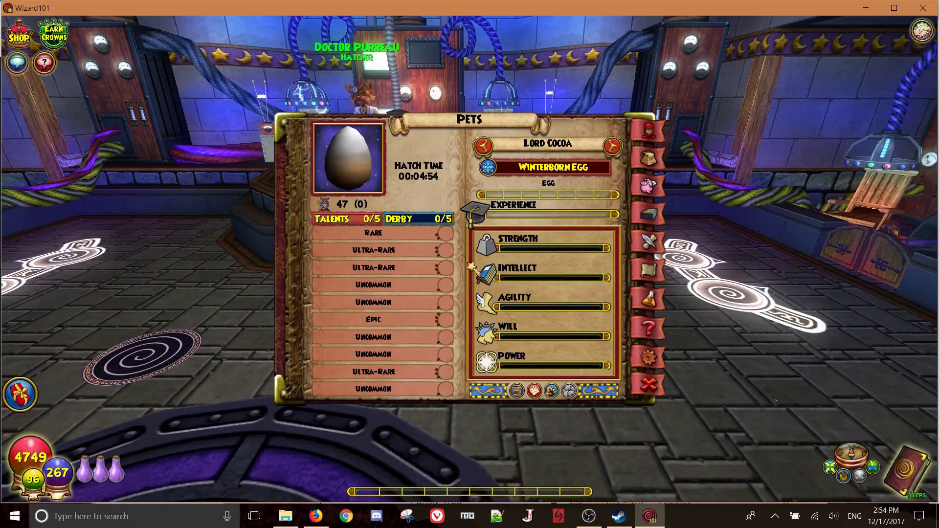
click(484, 147)
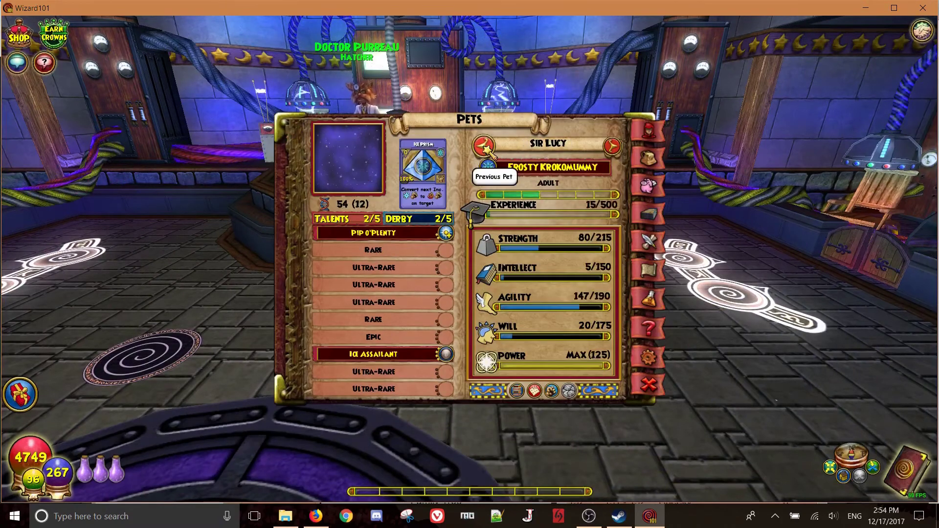
click(613, 147)
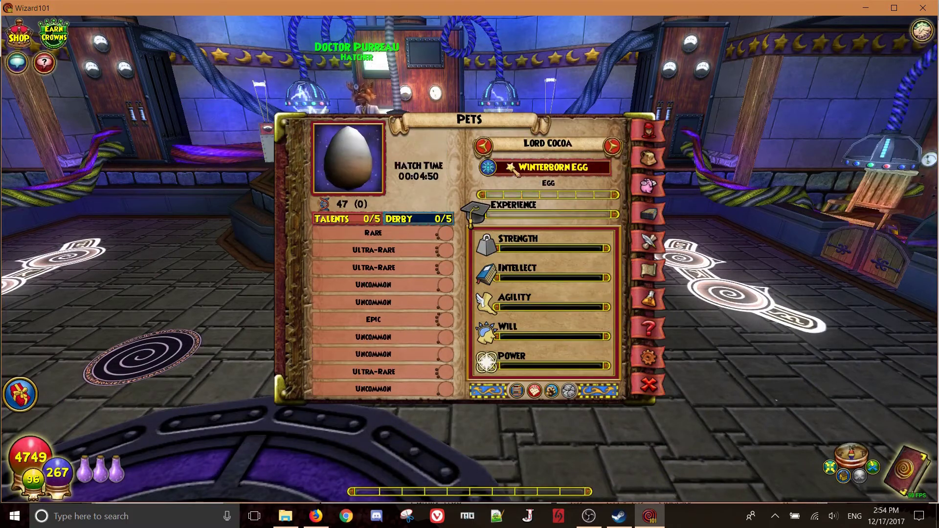
click(483, 147)
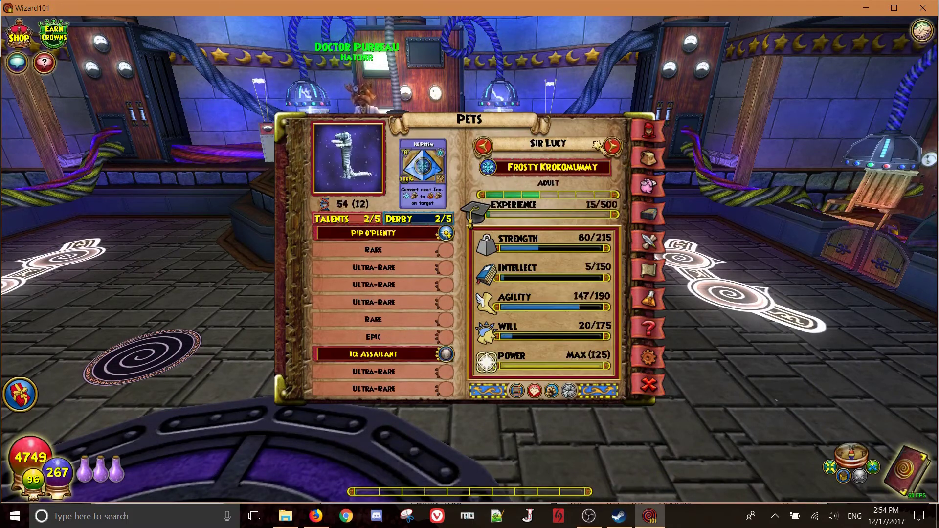
click(612, 147)
click(612, 146)
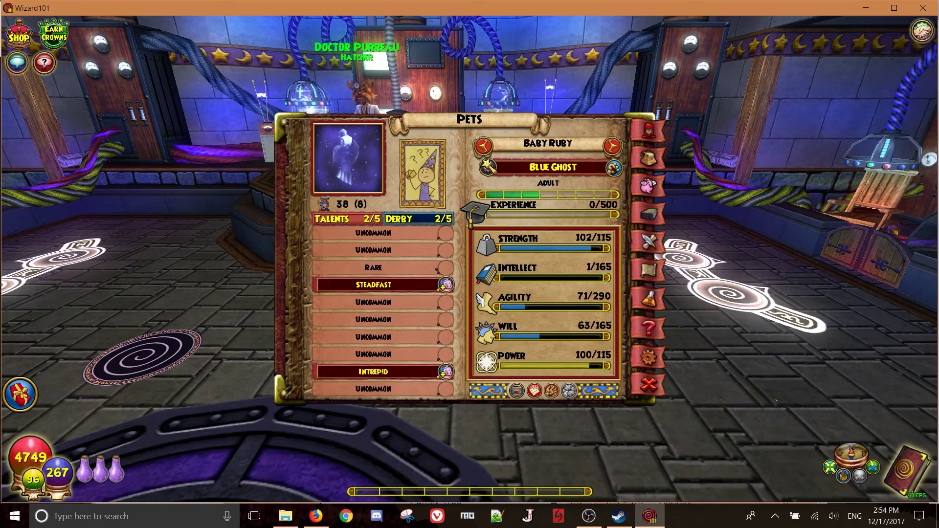
click(484, 147)
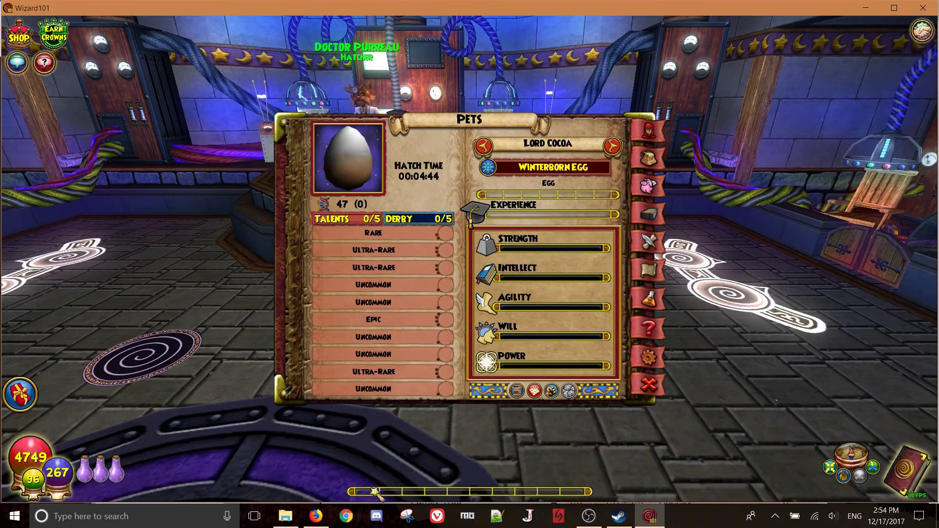
Switch to the talent calculator in the browser and set the child's breed to Frosty Krokomummy.
click(316, 516)
click(402, 224)
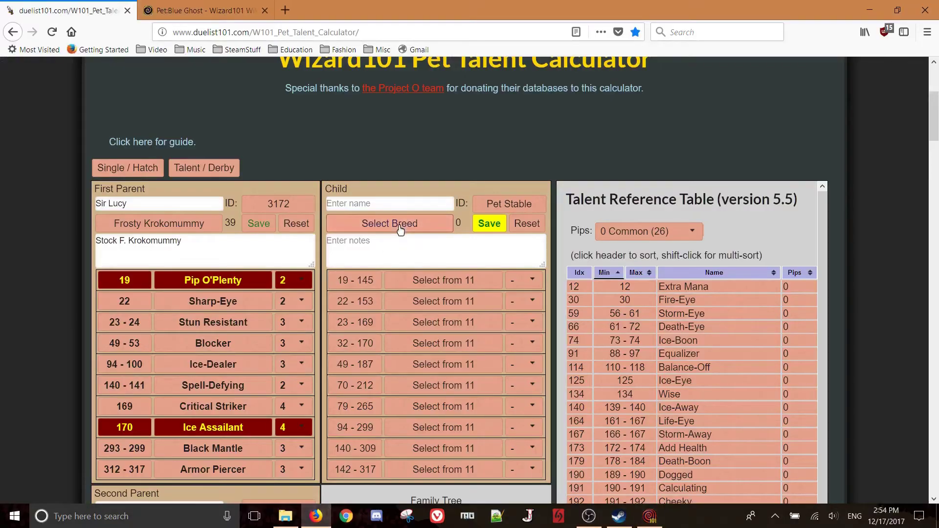
text(fro)
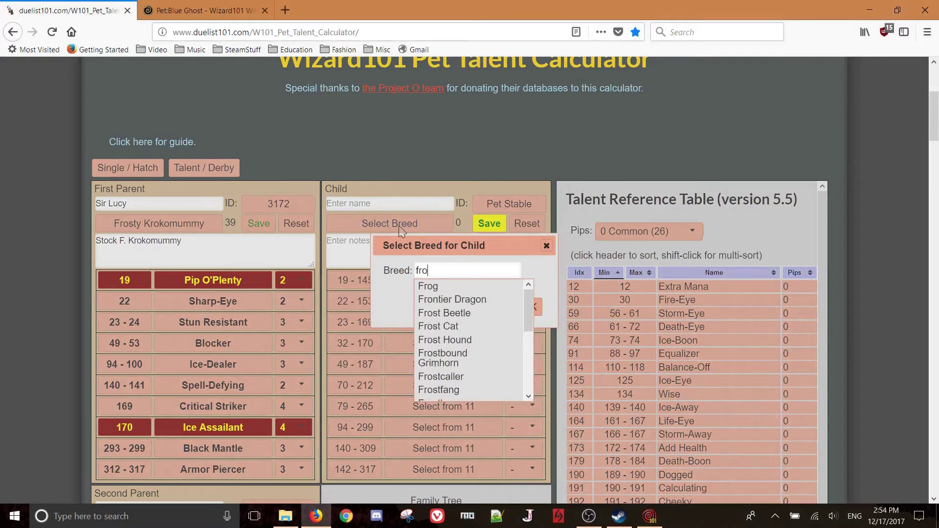
text(sty)
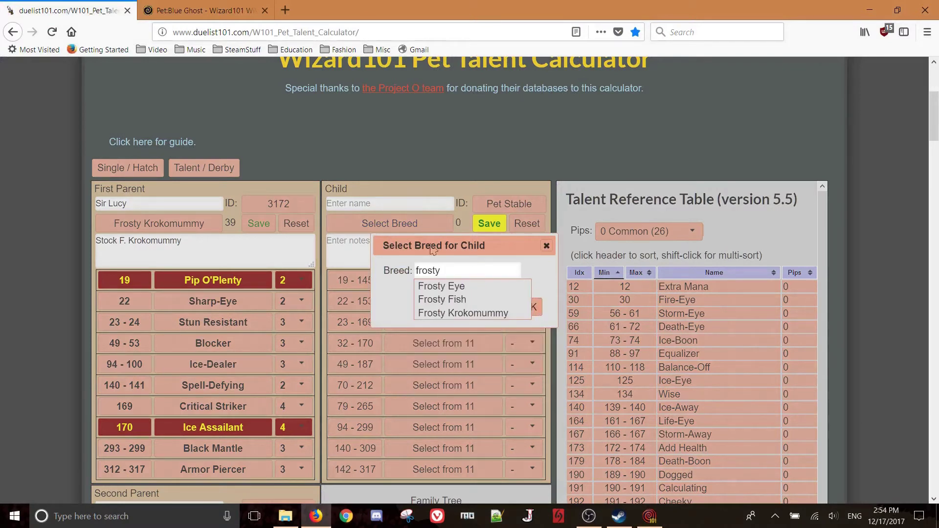
click(461, 314)
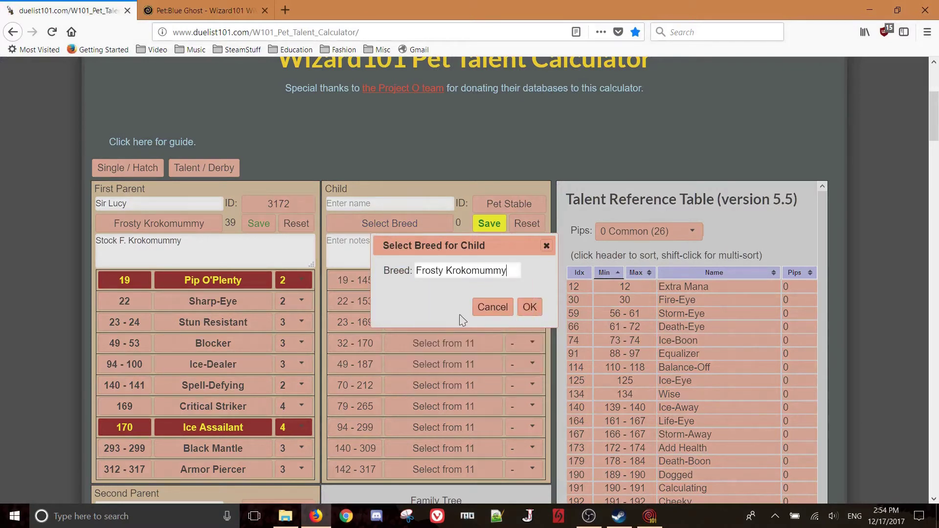
click(529, 307)
Check the egg's name in the game, name the child Lord Coca in the calculator and save it.
click(648, 518)
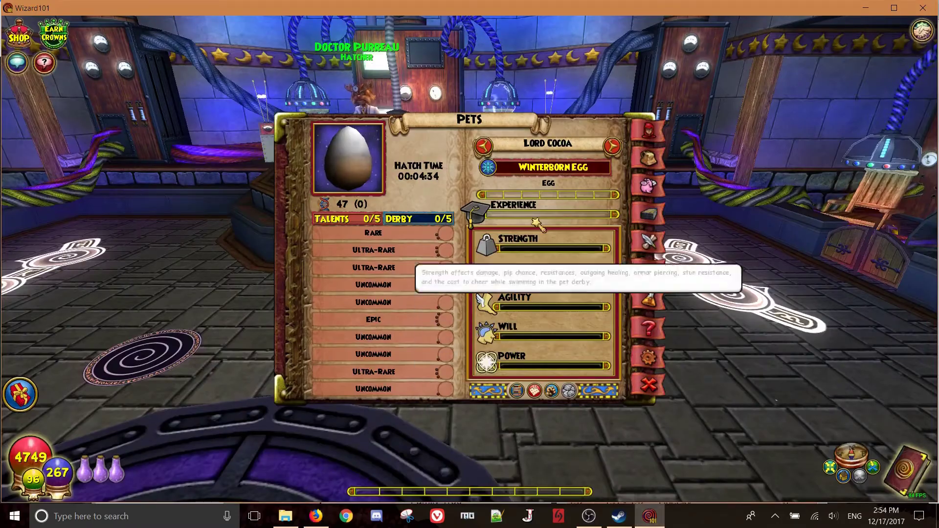
click(316, 517)
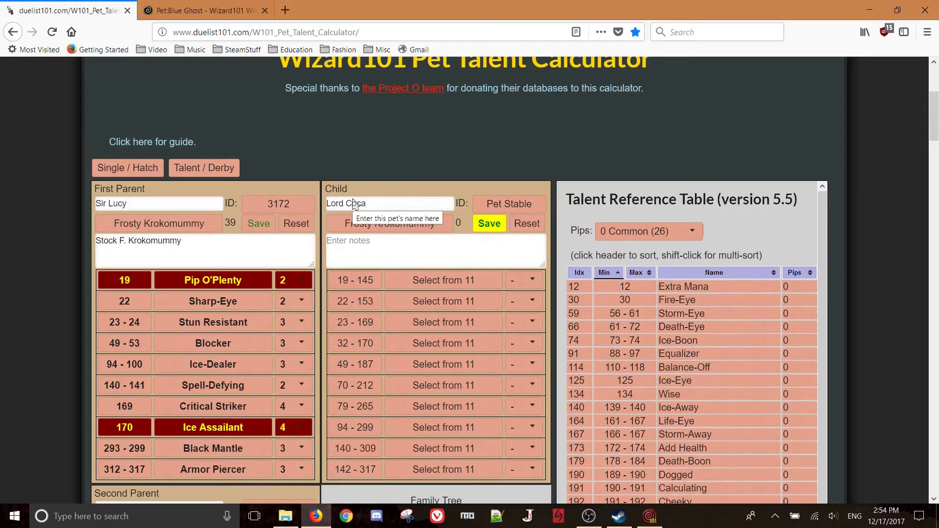
click(489, 223)
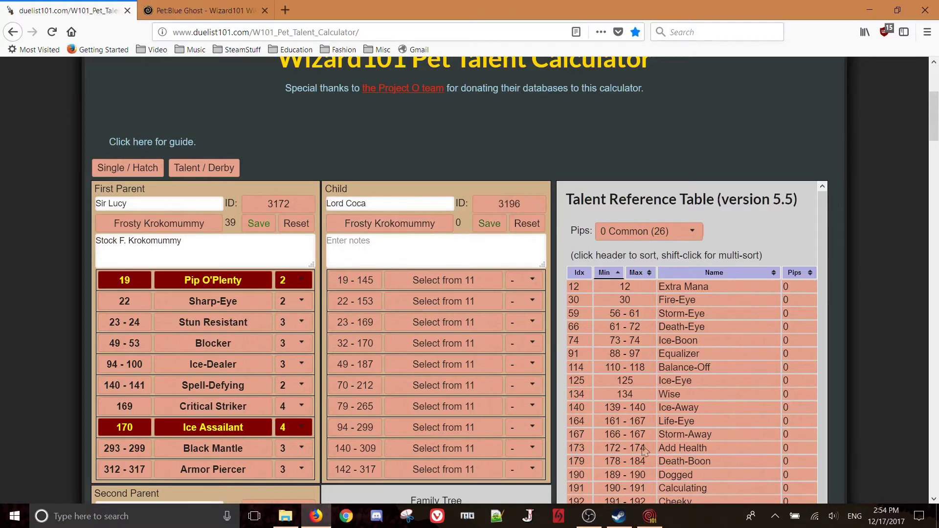
Examine the child's talent ranges and family tree, and look up the egg's talent rarities in the game.
scroll(477, 212, down, 3)
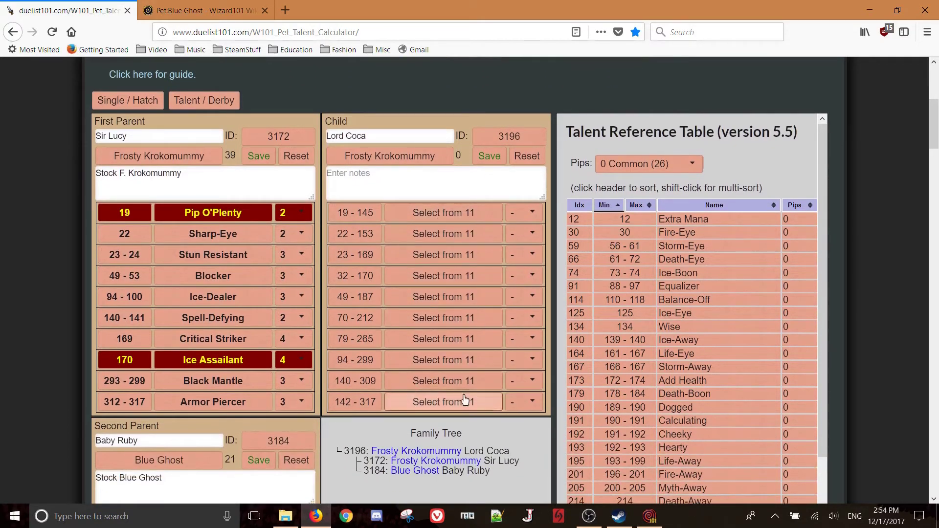
mouse_move(650, 522)
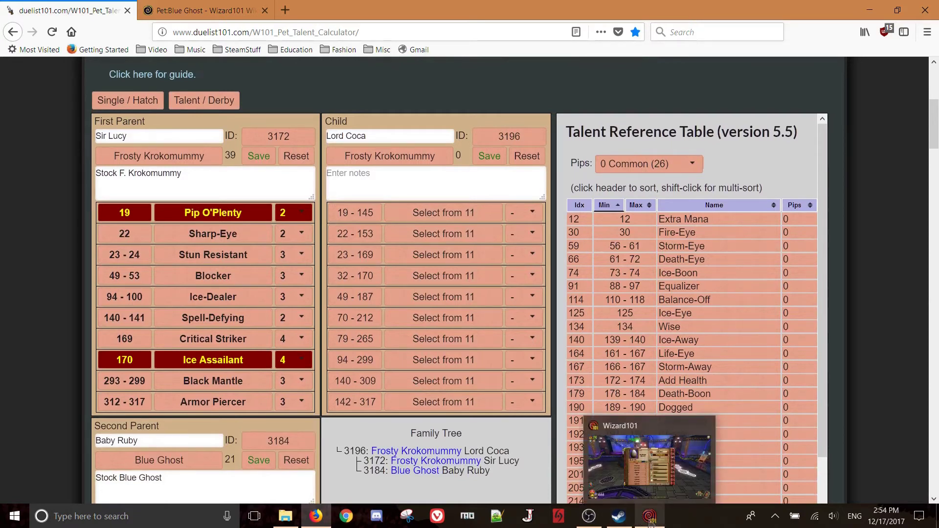
click(650, 518)
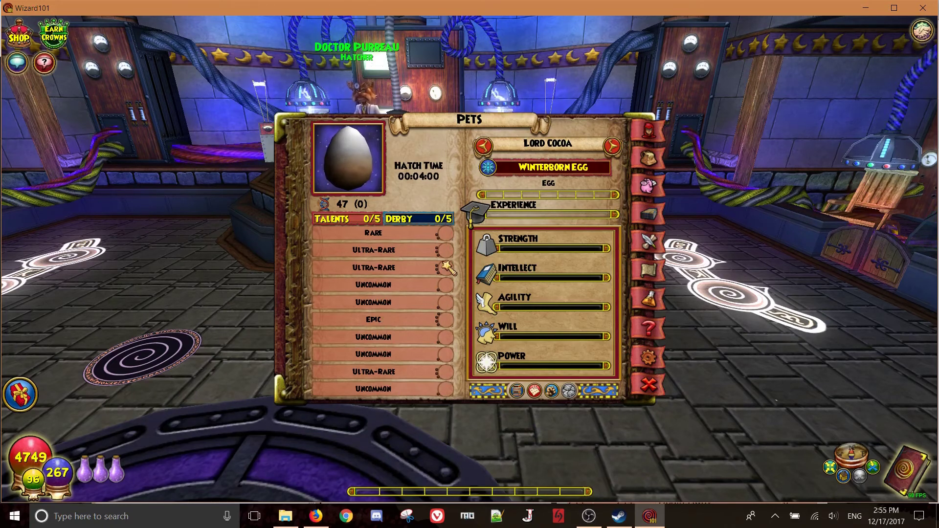
Back in the calculator, set the rarities of the child's talent slots 1 to 5 to Rare, Ultra-Rare, Ultra-Rare, Uncommon and Uncommon.
click(316, 516)
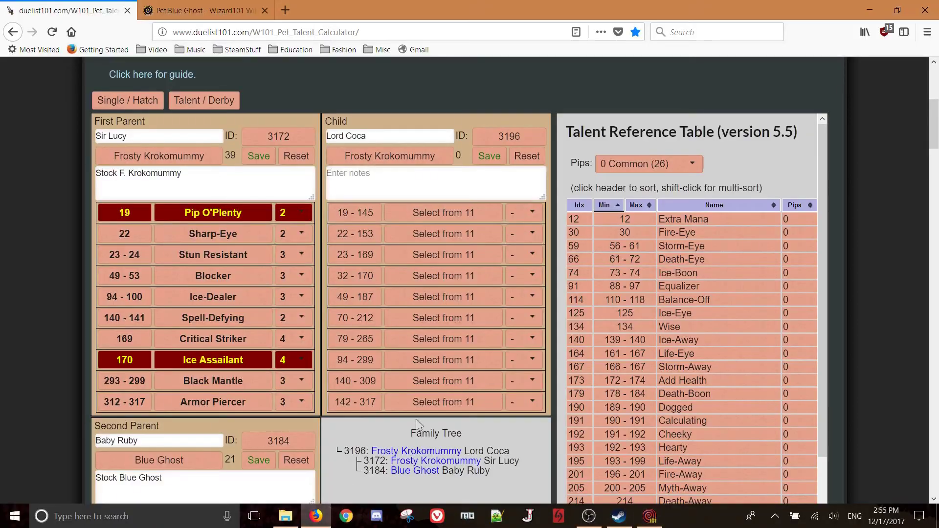
click(523, 212)
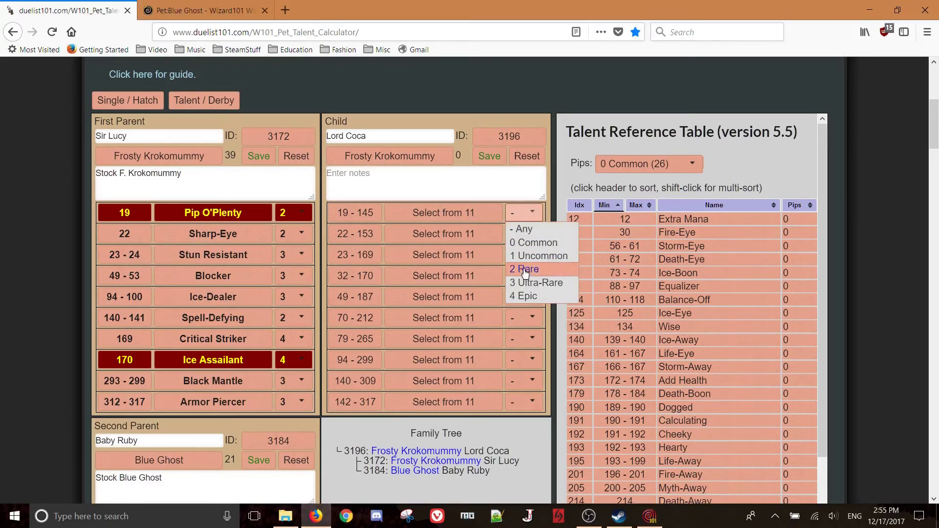
click(525, 269)
click(523, 233)
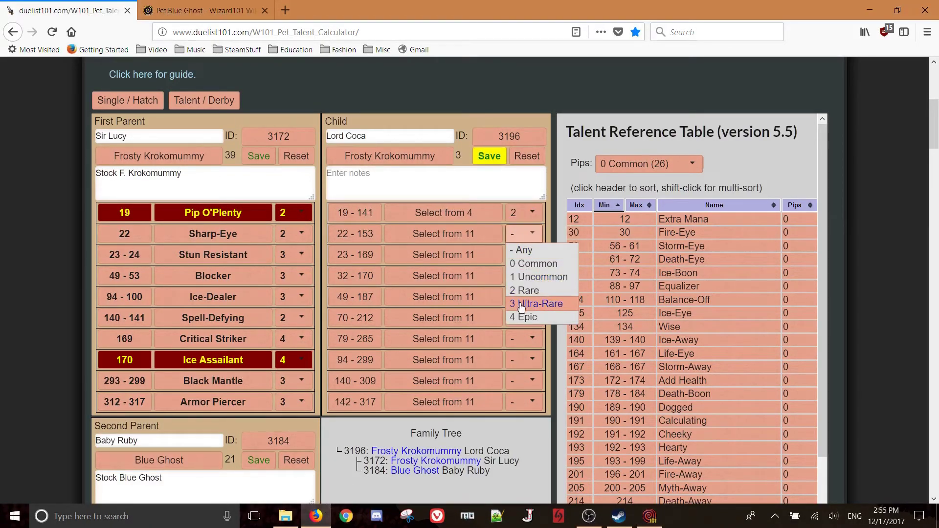
click(522, 304)
click(523, 255)
click(526, 325)
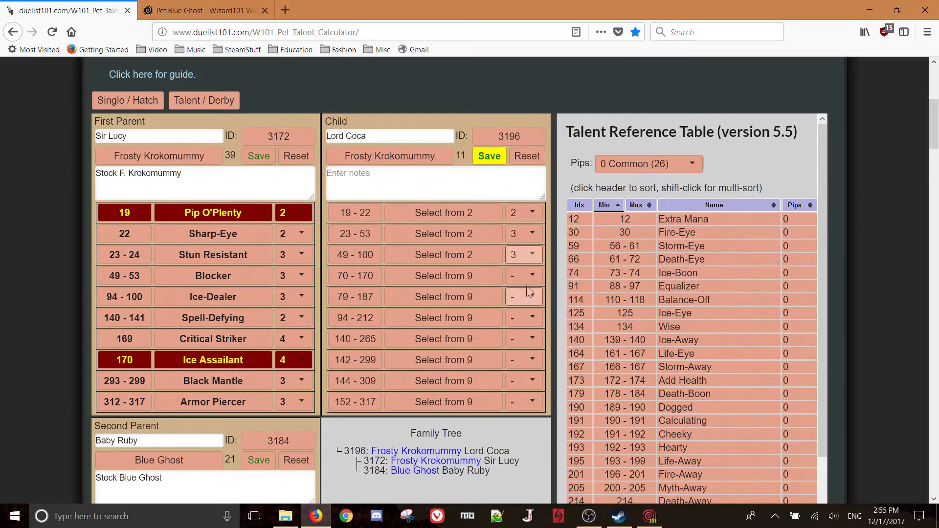
click(523, 275)
click(523, 319)
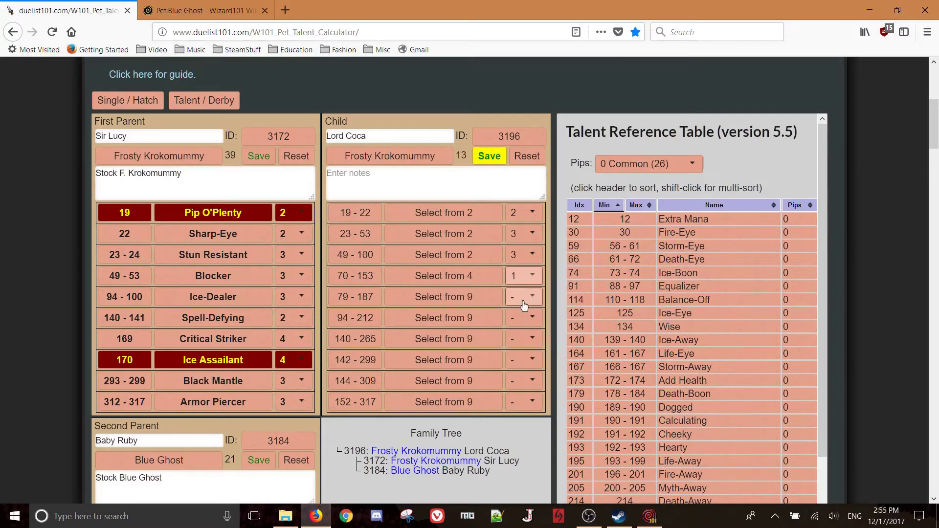
click(524, 296)
click(529, 341)
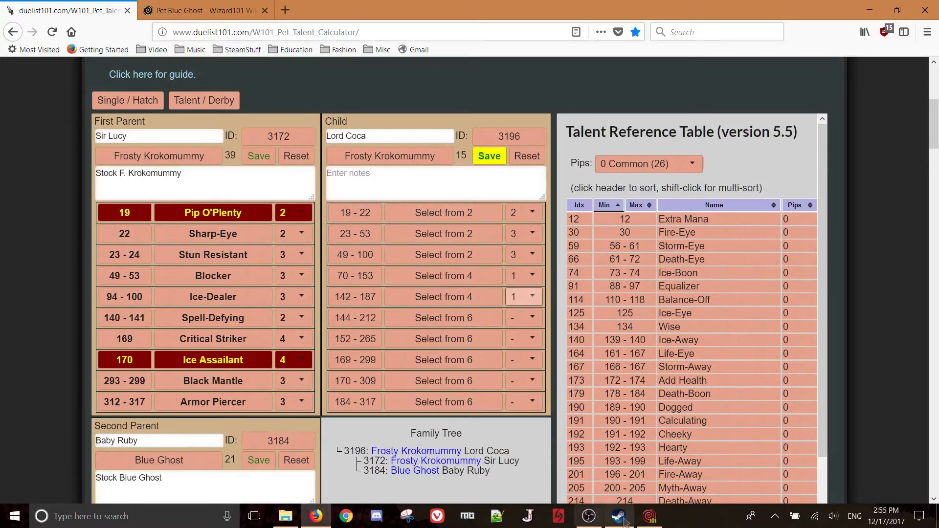
Check the egg's remaining rarities in the game and set the child's talent slot 6 to Epic in the calculator.
mouse_move(648, 522)
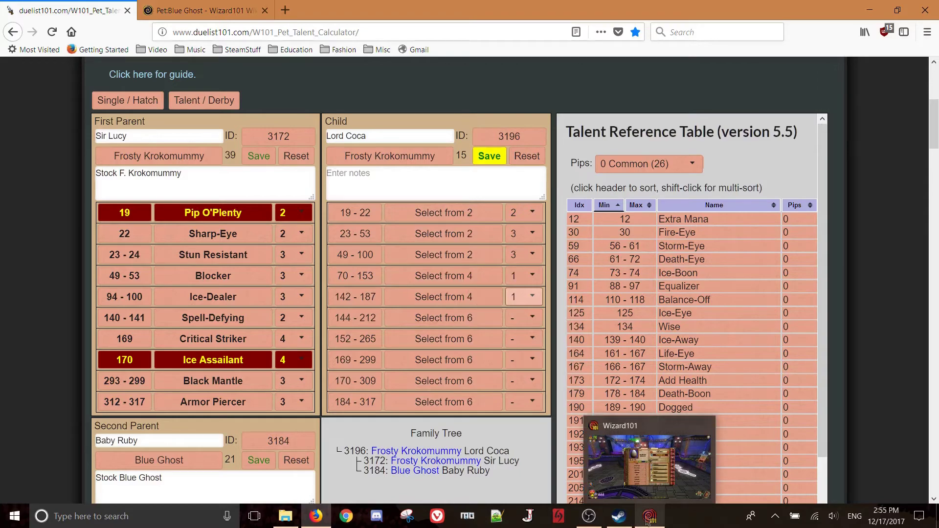
click(648, 522)
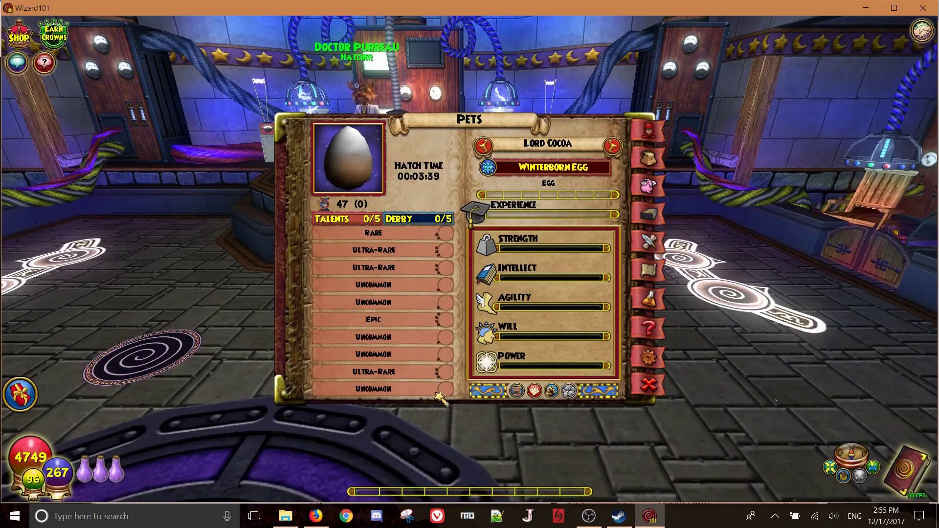
click(330, 516)
click(523, 318)
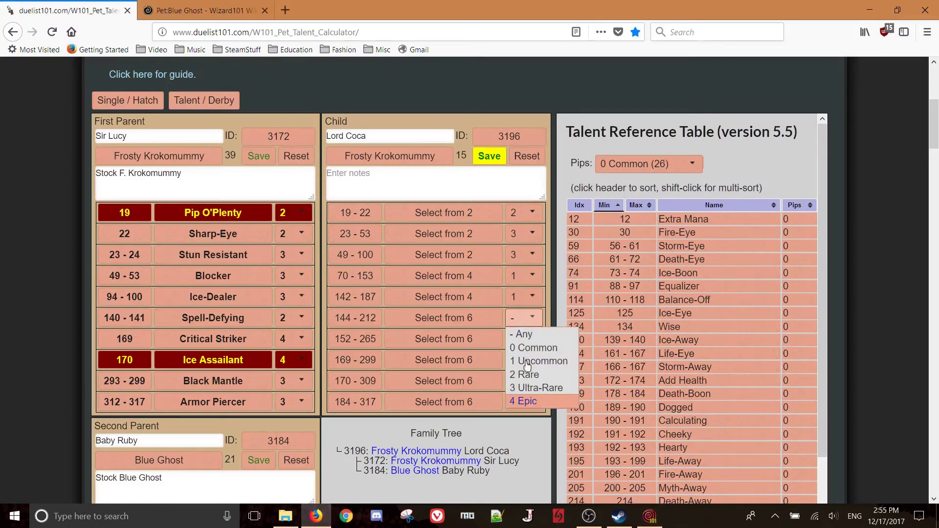
click(527, 366)
key(Up)
click(528, 319)
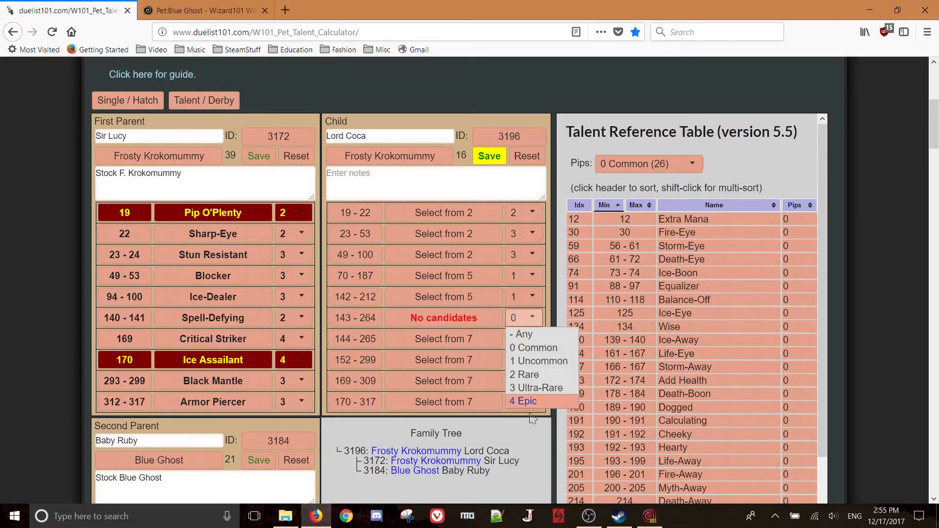
click(528, 402)
Set the rarities of the child's talent slots 7 to 10 to Uncommon, Uncommon, Ultra-Rare and Uncommon, and save the child.
click(525, 339)
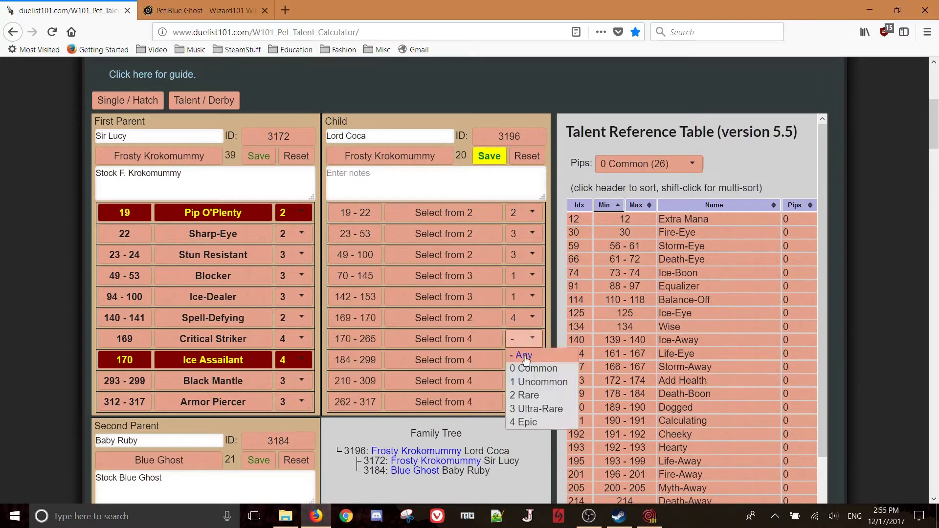
click(527, 383)
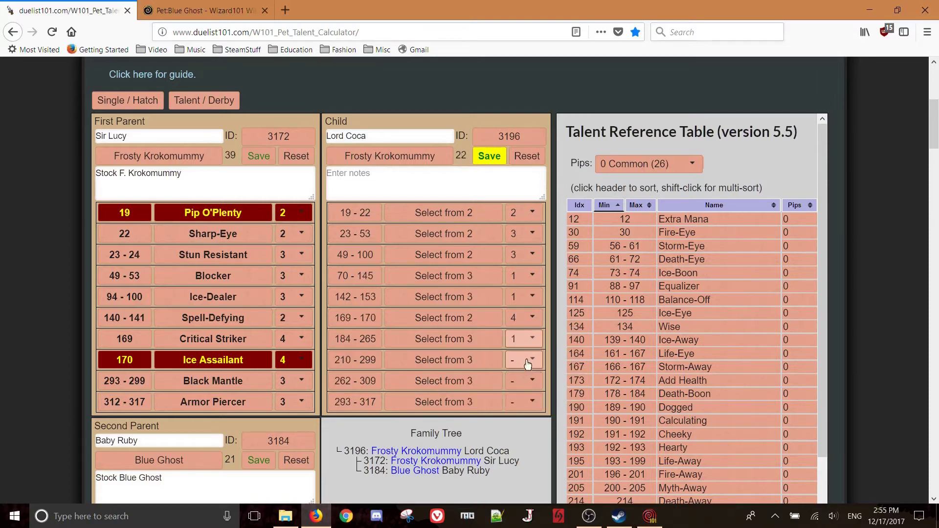
click(526, 361)
click(526, 404)
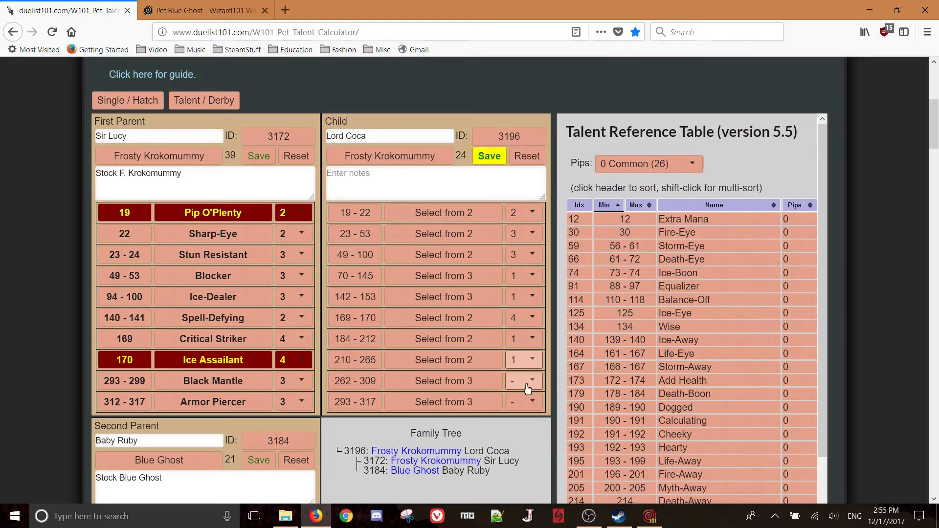
click(527, 382)
click(527, 451)
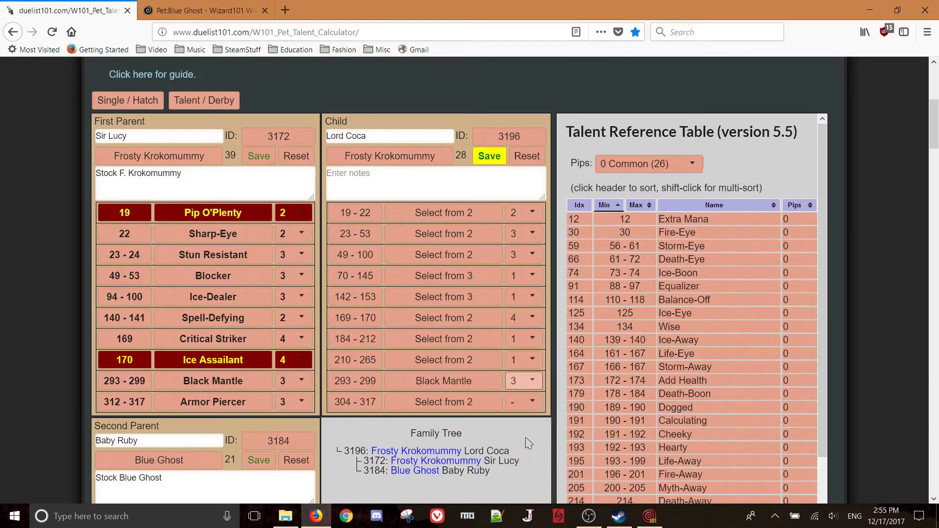
click(526, 402)
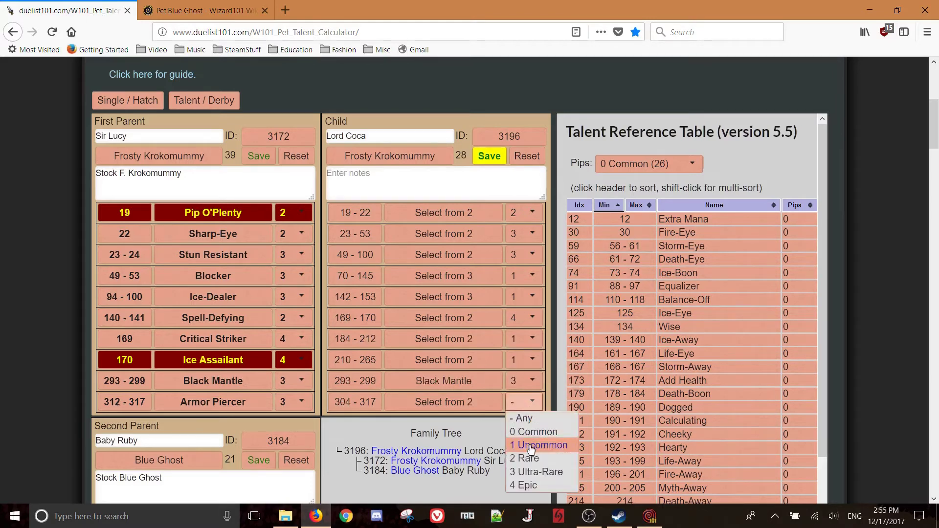
click(531, 446)
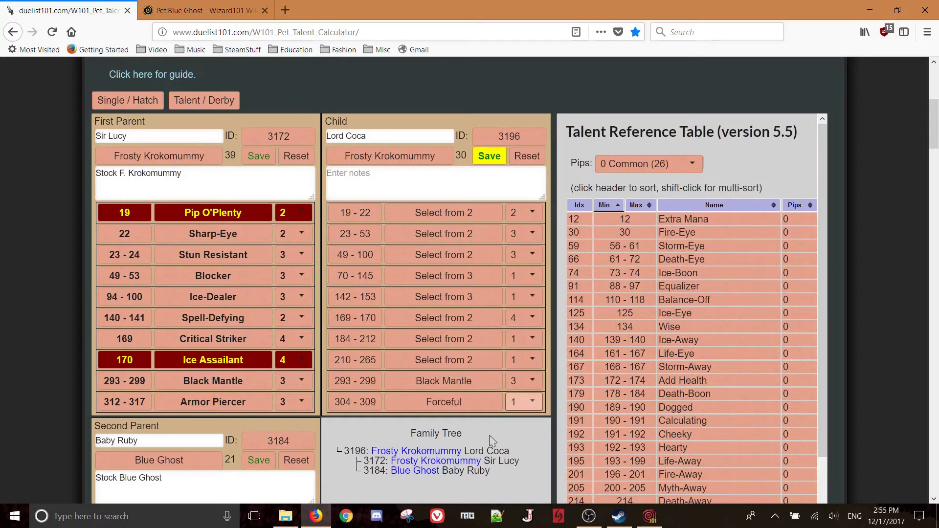
click(487, 157)
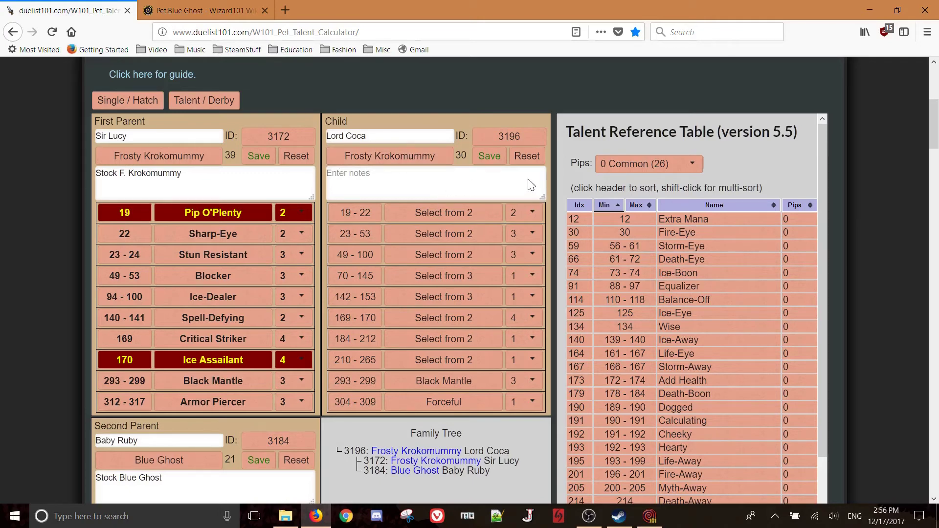
click(499, 162)
Examine the parents listed in Lord Coca's family tree, and reset both parents and the child.
scroll(482, 302, down, 5)
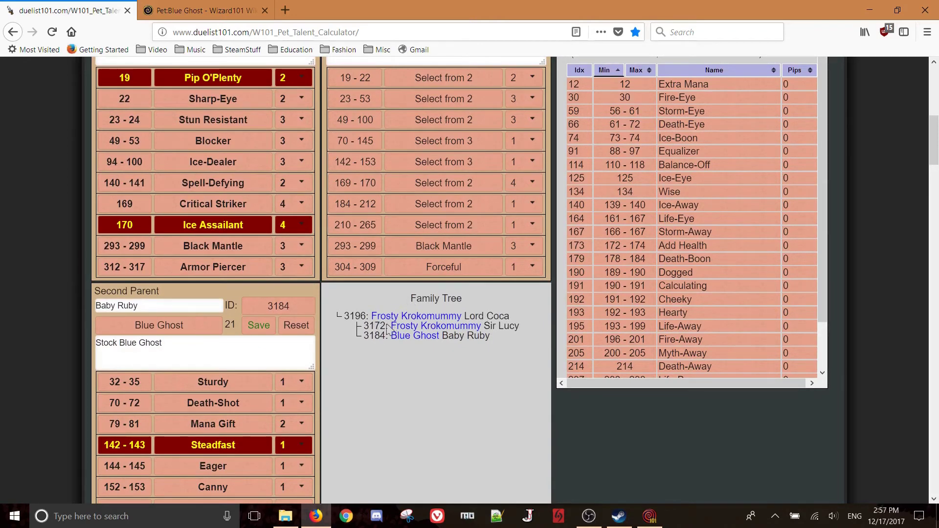
drag(392, 329, 499, 338)
click(499, 338)
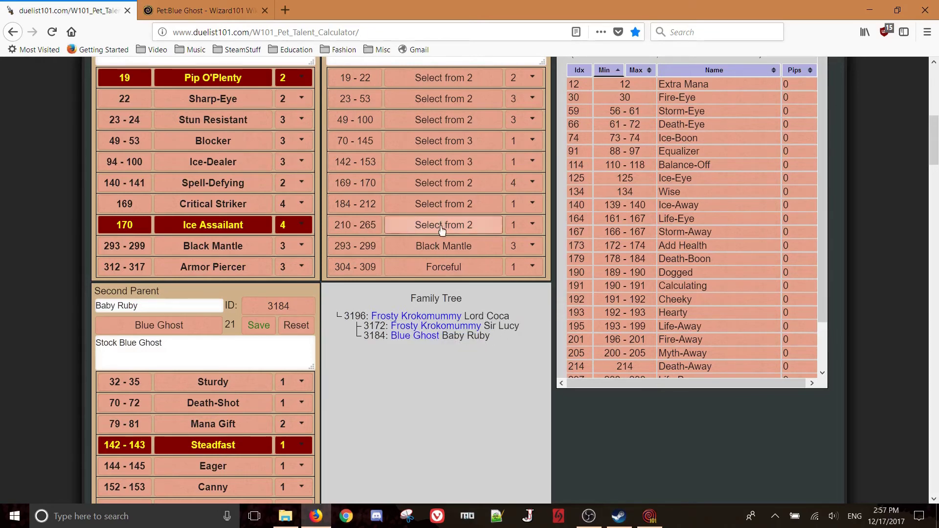
scroll(430, 225, up, 2)
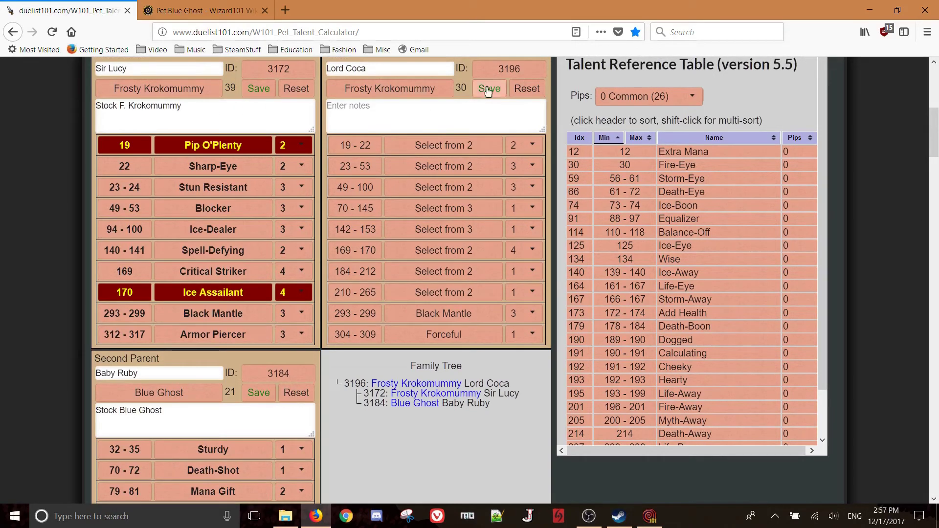
click(300, 90)
click(301, 92)
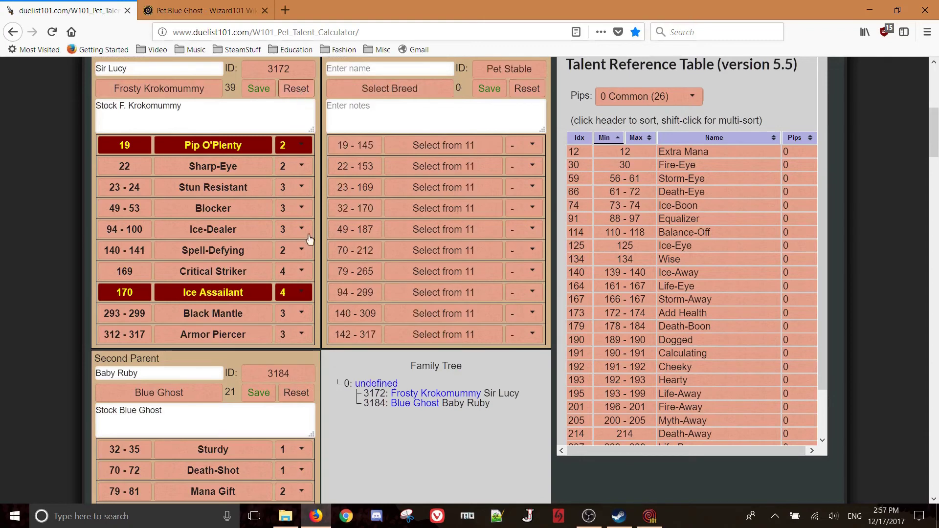
click(293, 397)
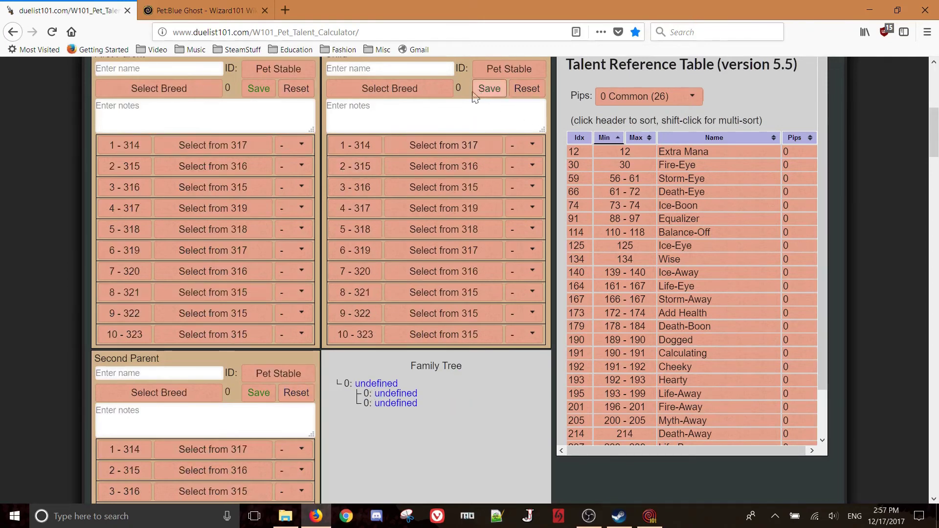
click(496, 91)
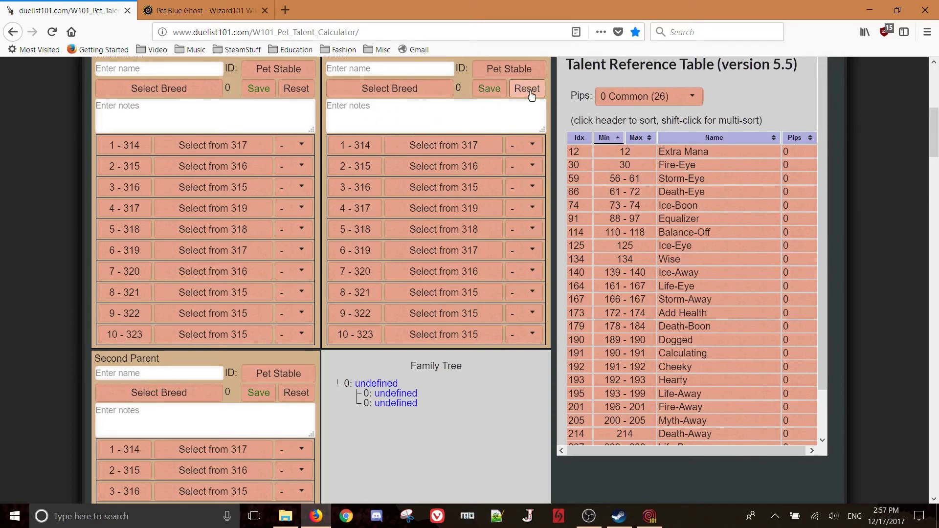
Load the saved Frosty Krokomummy Lord Coca from the pet stable as the first parent.
click(278, 74)
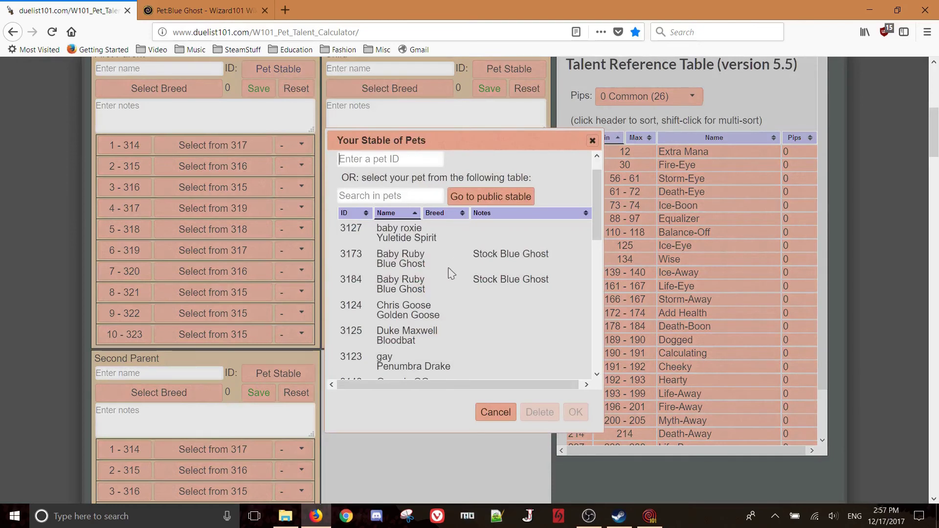
scroll(451, 274, down, 5)
scroll(451, 274, down, 2)
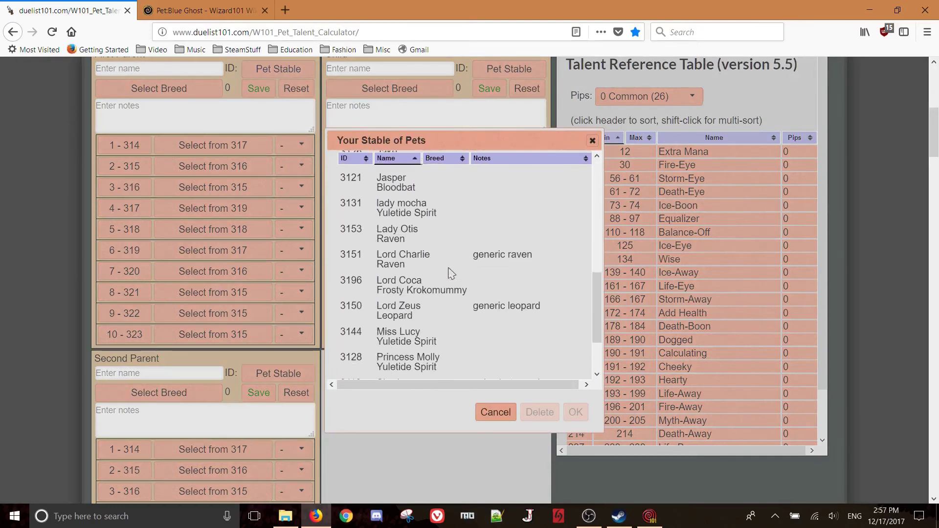
scroll(451, 274, down, 3)
click(404, 217)
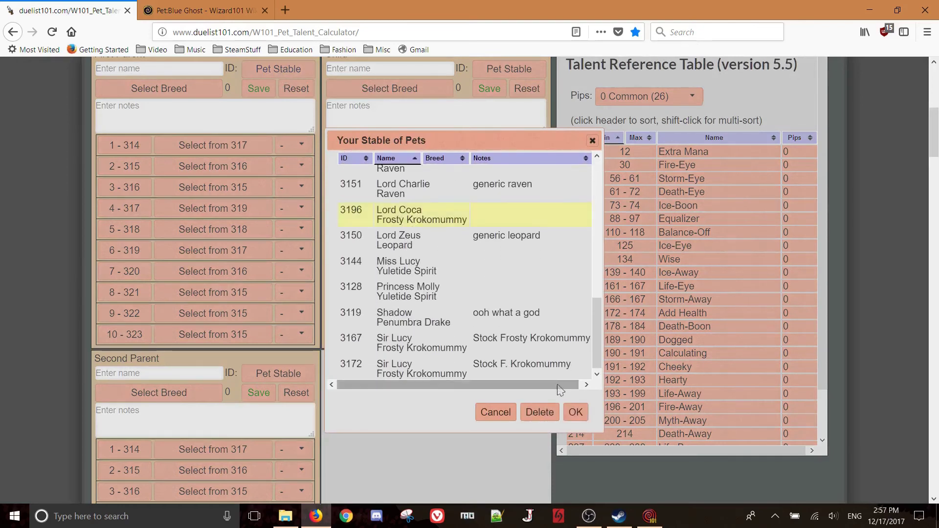
click(575, 413)
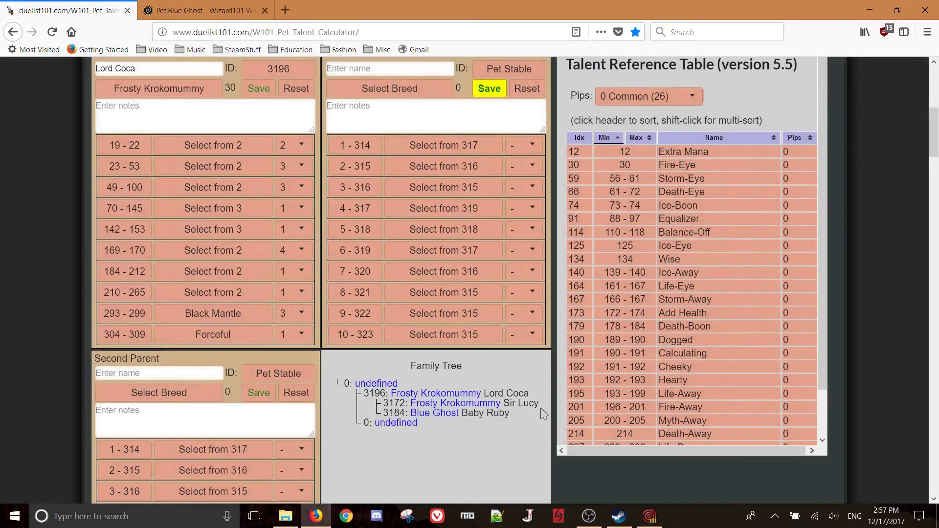
Load the Bloodbat Duke Maxwell from the pet stable as the second parent and examine the extended family tree.
click(298, 377)
scroll(414, 278, down, 3)
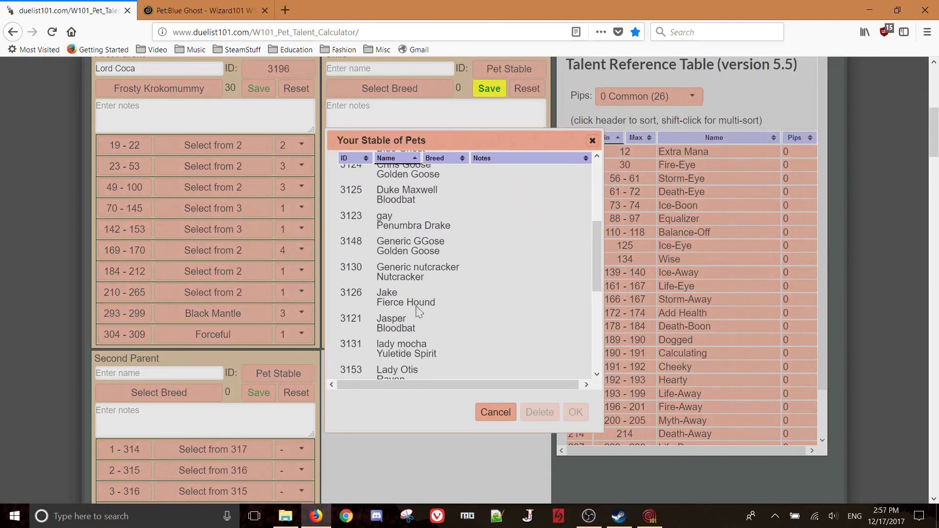
scroll(416, 303, up, 2)
click(401, 265)
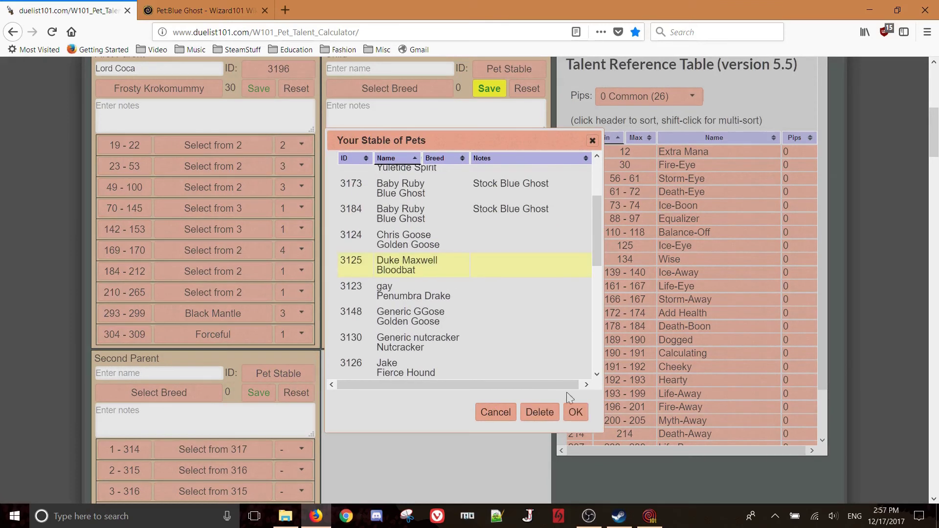
click(575, 413)
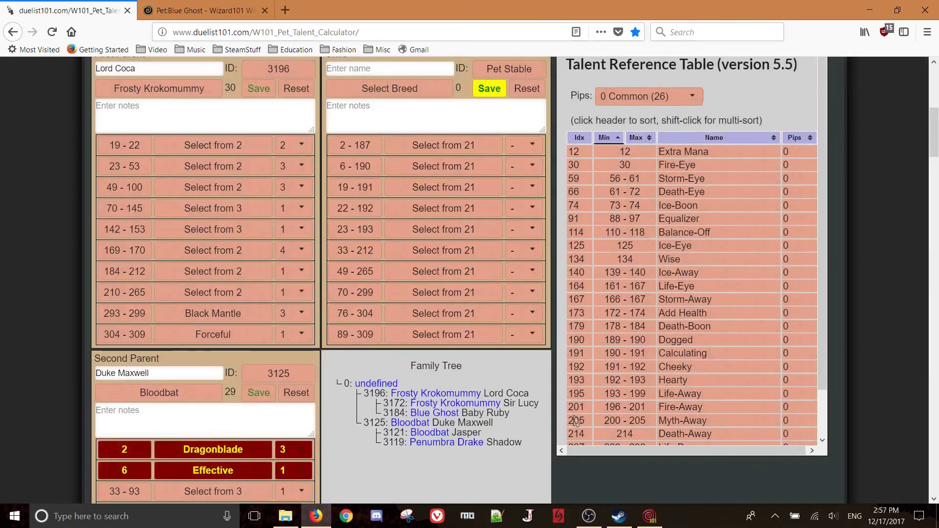
scroll(413, 394, down, 3)
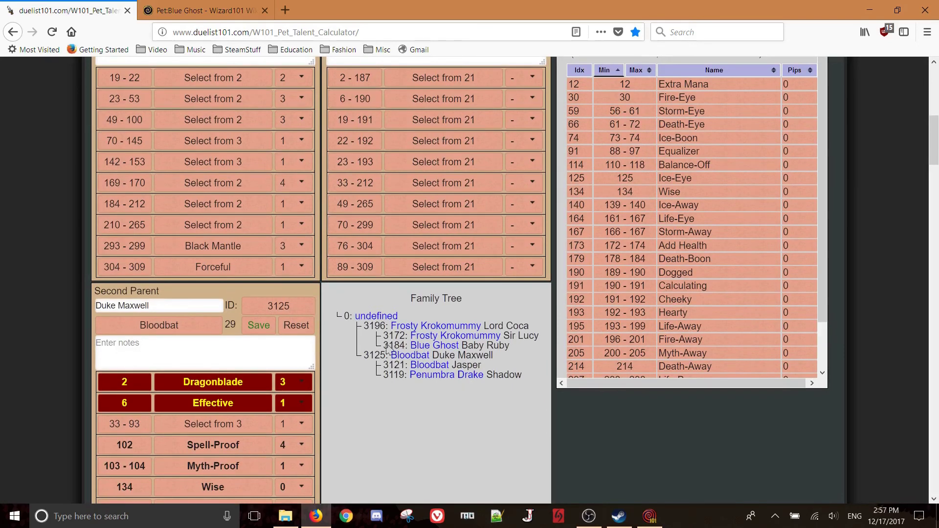
drag(385, 346, 510, 348)
click(513, 353)
scroll(344, 355, up, 3)
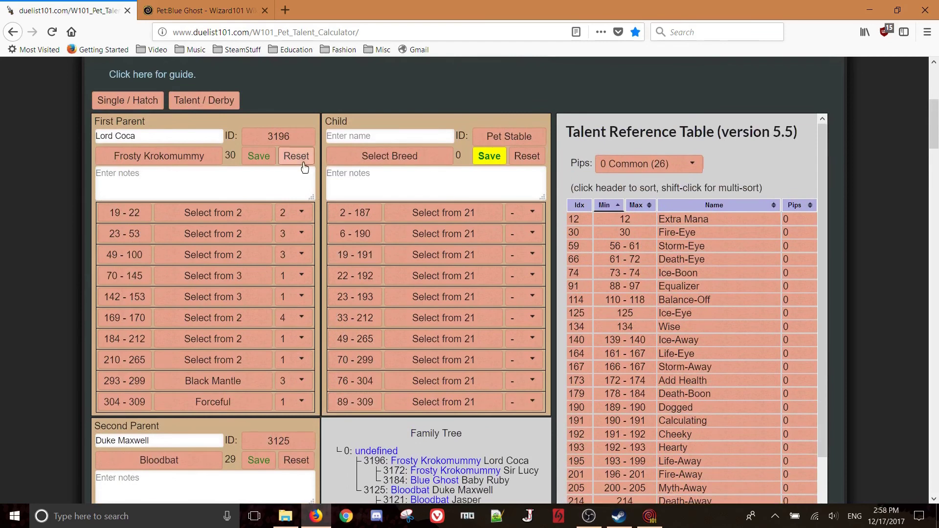
Reset both parents and the child, and load Lord Coca from the pet stable as the child.
click(296, 467)
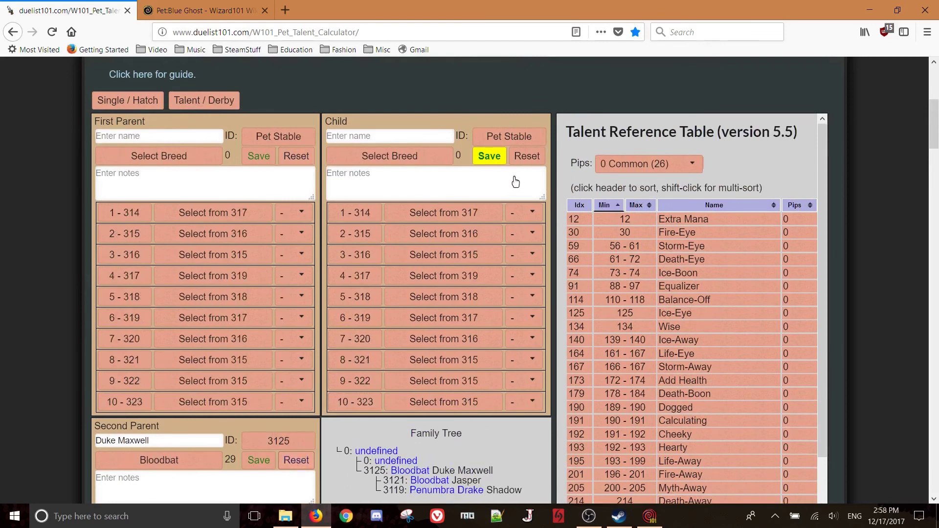
click(522, 157)
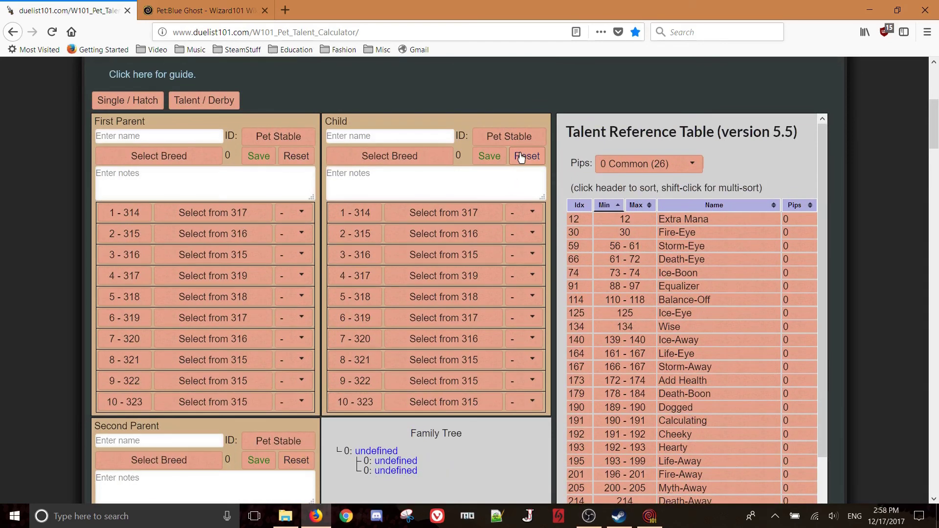
click(507, 142)
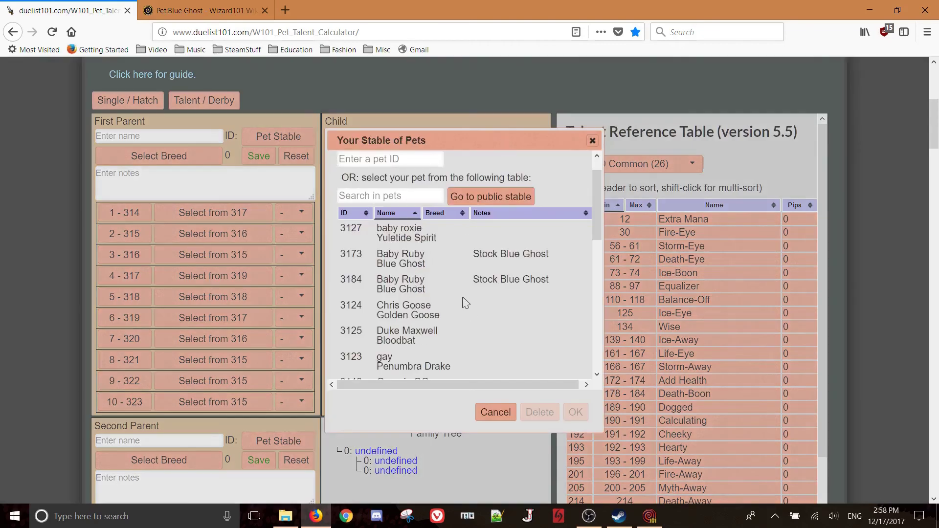
scroll(449, 299, down, 5)
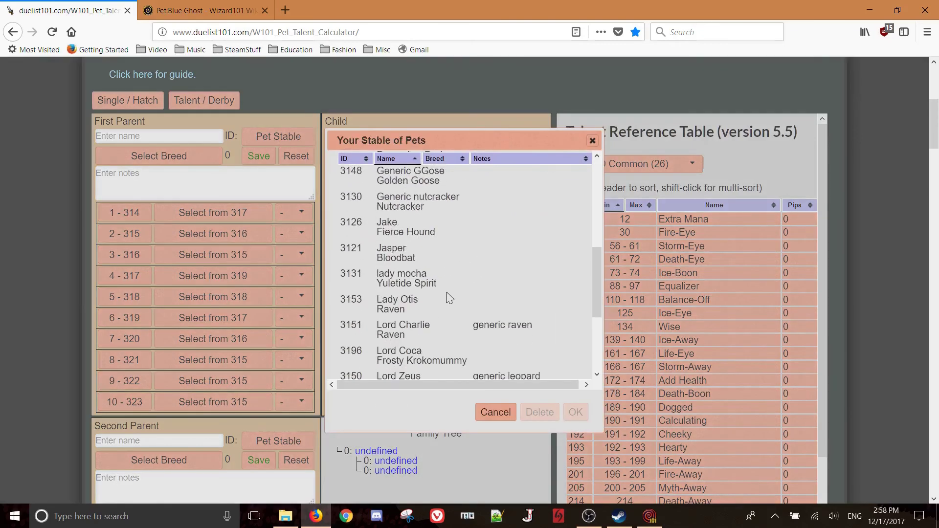
click(421, 354)
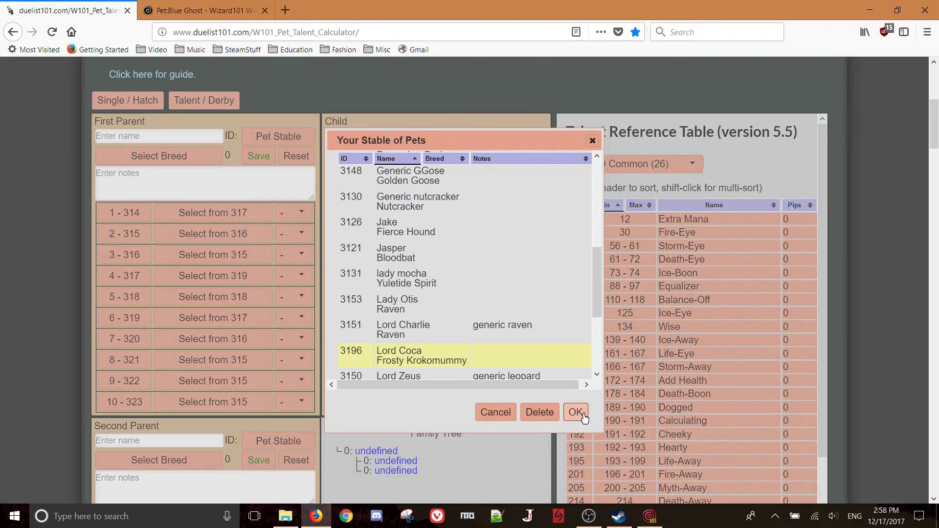
click(576, 412)
Examine the talents of the reloaded child and both its parents, along with the family tree.
scroll(468, 421, down, 4)
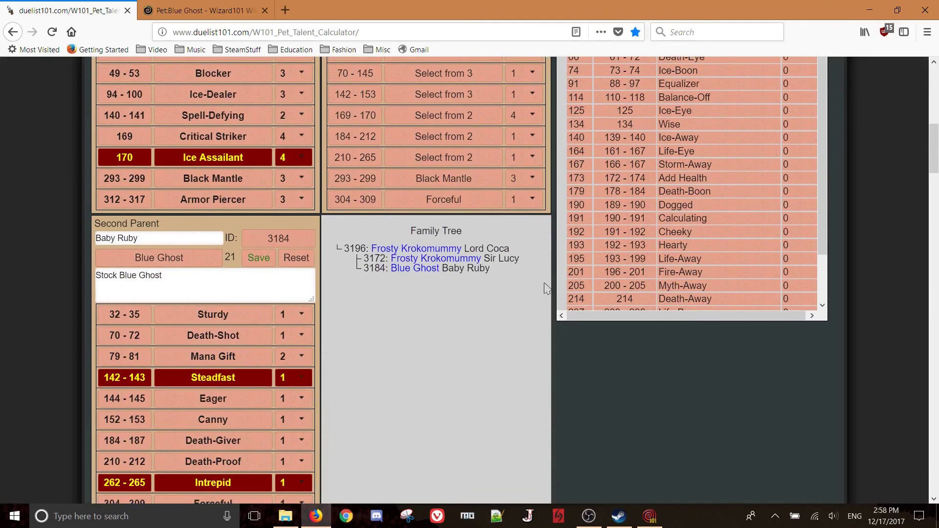
scroll(545, 287, down, 2)
scroll(489, 289, up, 2)
scroll(843, 274, up, 7)
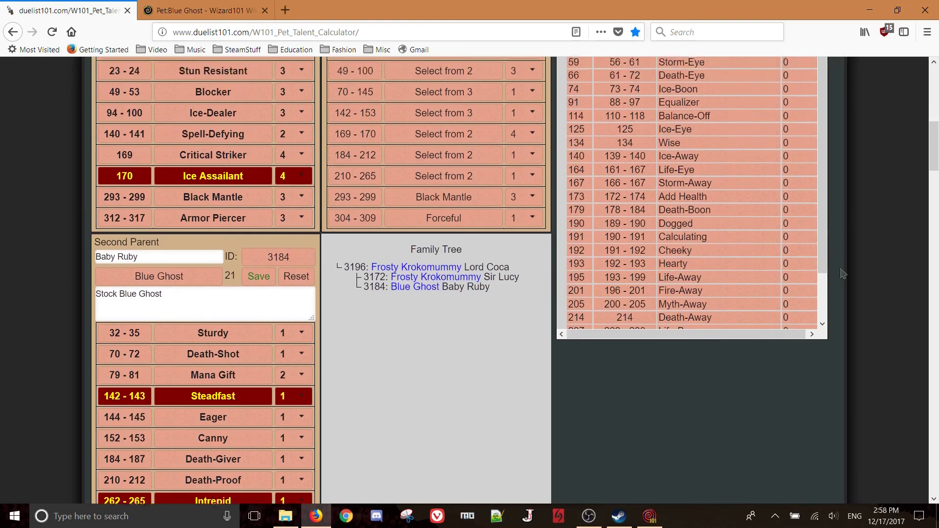
scroll(842, 273, down, 7)
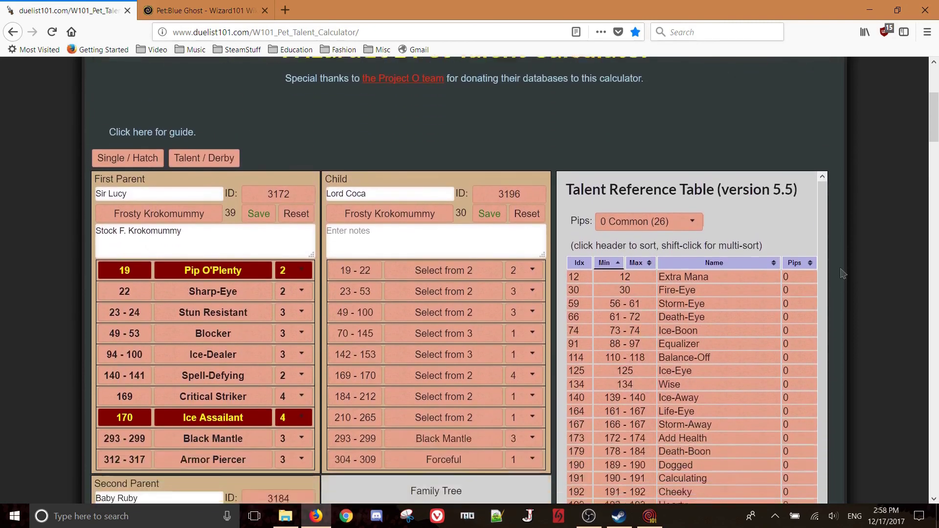
scroll(843, 274, down, 3)
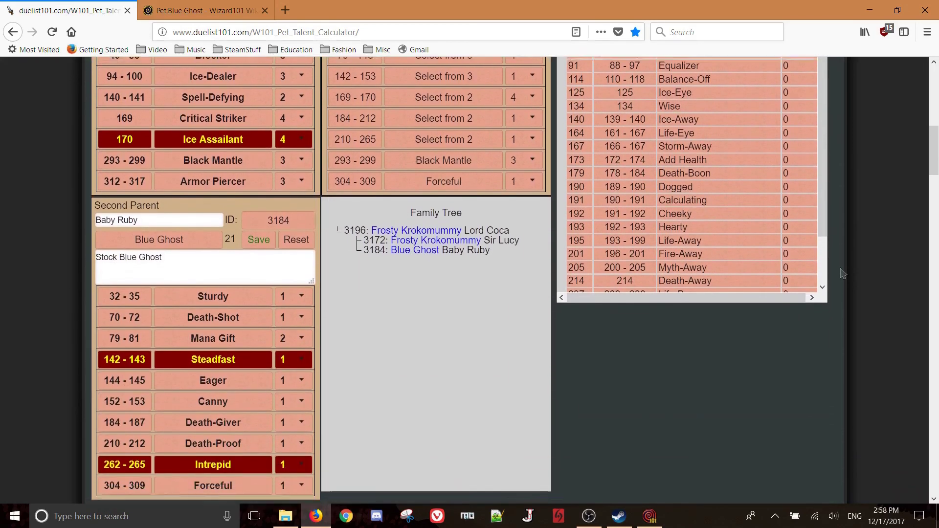
scroll(842, 274, up, 6)
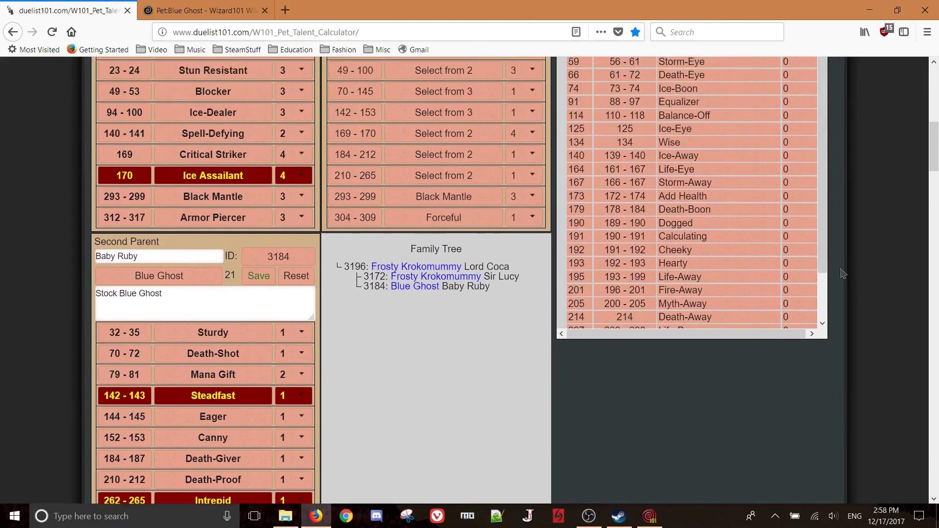